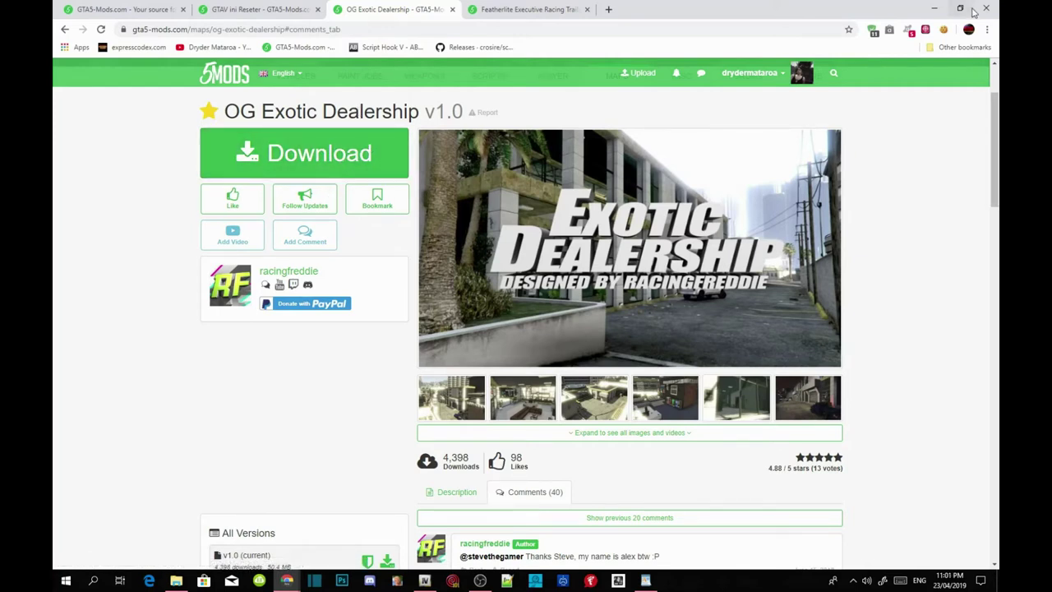
- Minimize the Chrome window showing the OG Exotic Dealership page to reveal the desktop
left_click(935, 7)
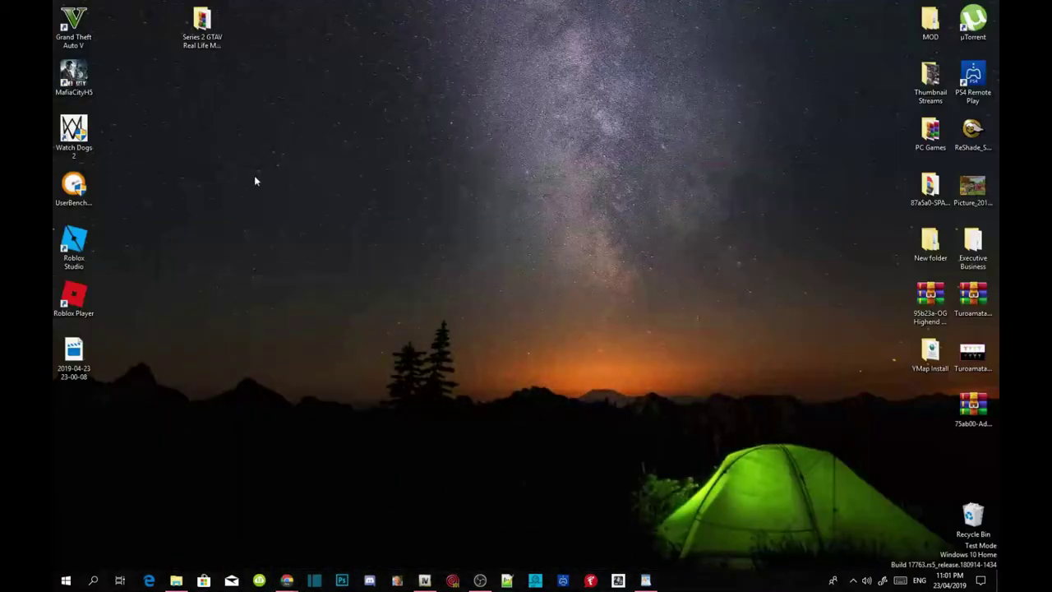
- Open the Grand Theft Auto V shortcut's file location on New Volume (D:), maximized
right_click(72, 30)
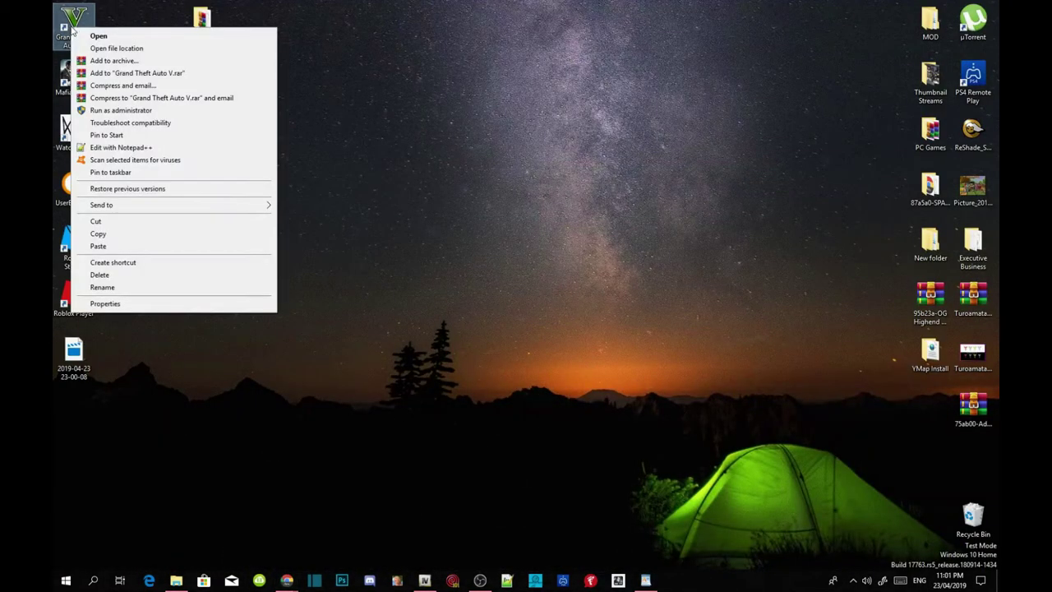
left_click(132, 49)
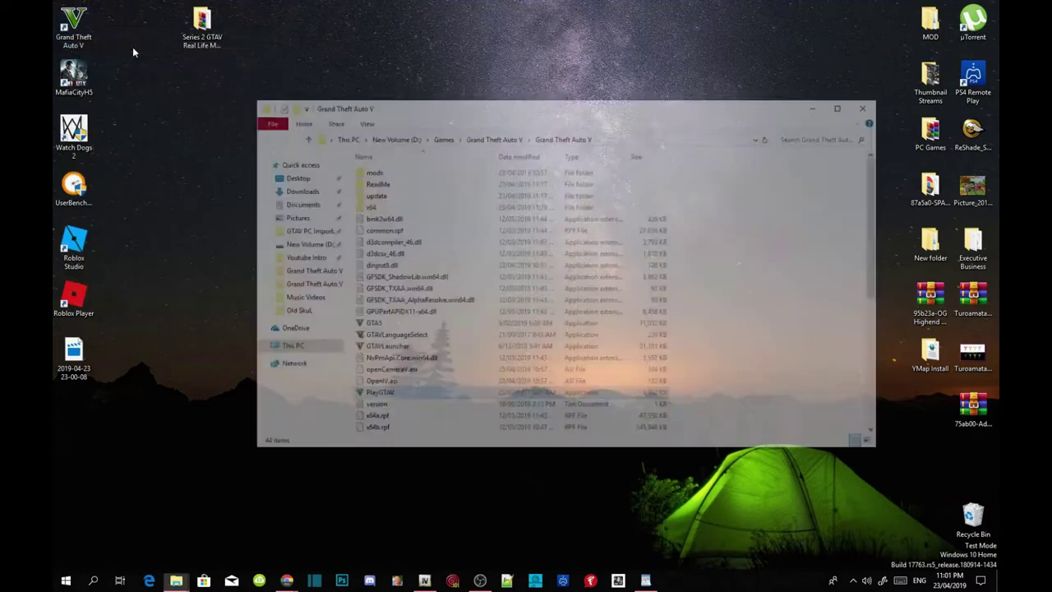
left_click_drag(660, 106, 535, 80)
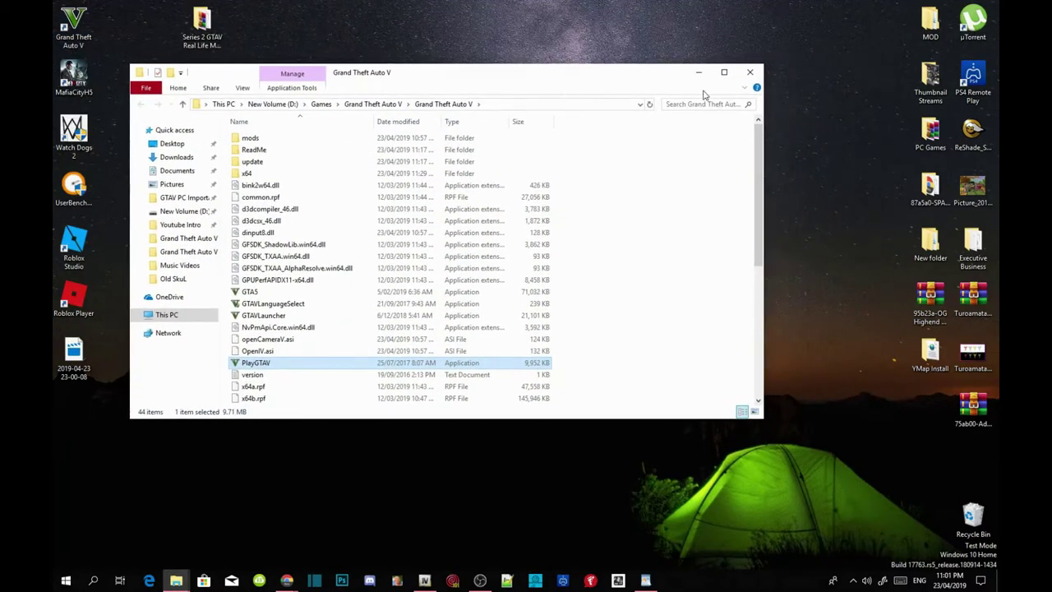
left_click(722, 73)
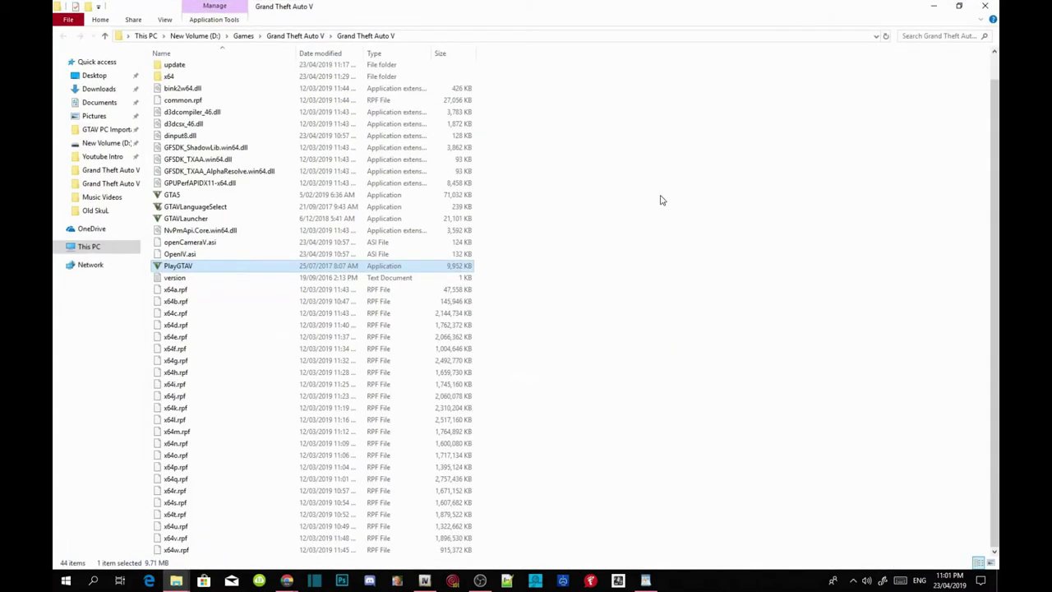
left_click(644, 285)
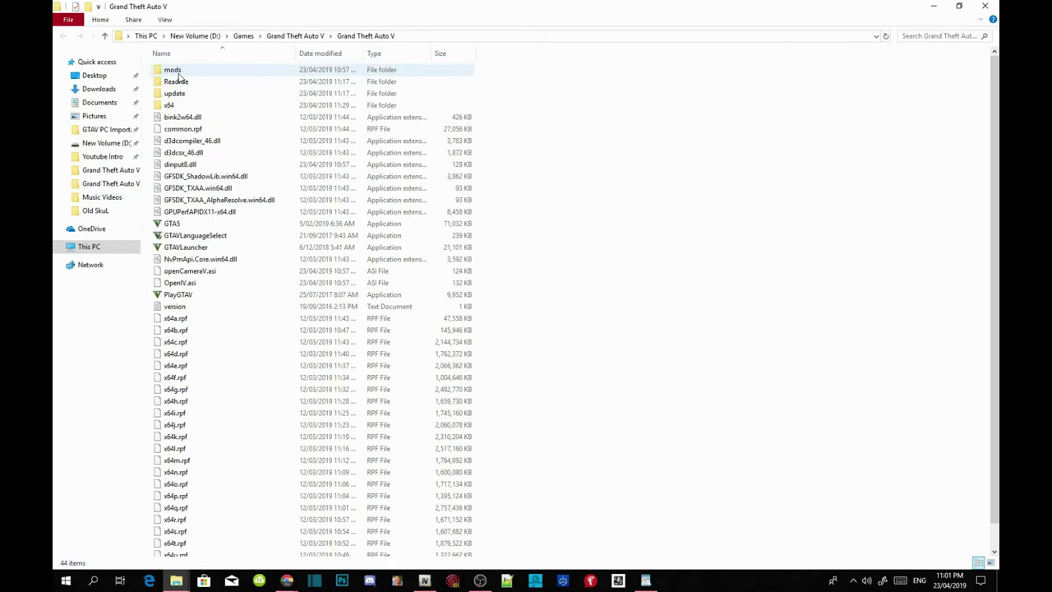
- Restore and reposition the game folder window, then bring the MOD folder window forward
scroll(662, 211, "down", 1)
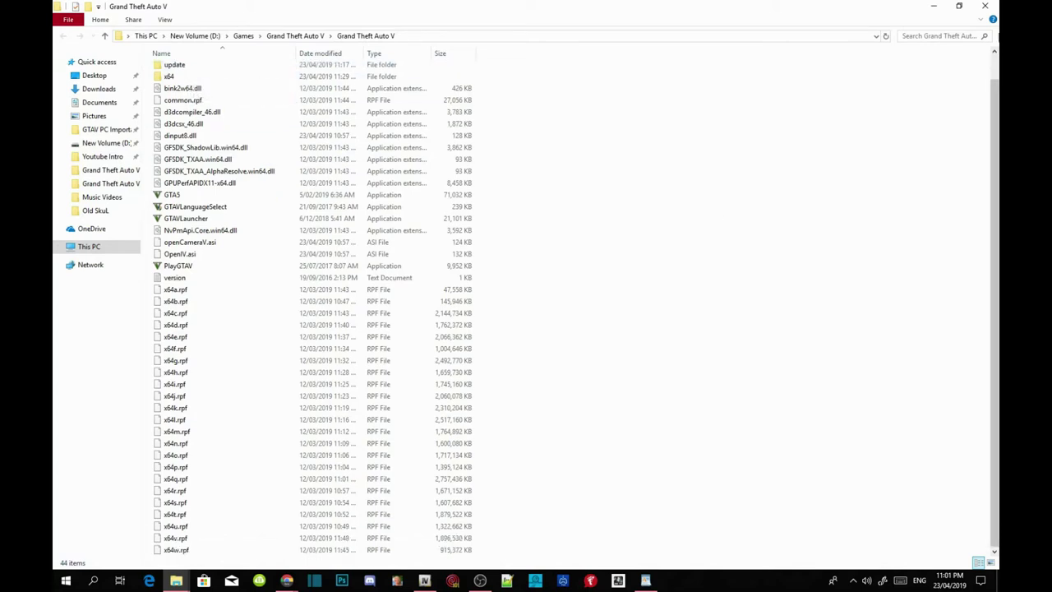
left_click(962, 6)
left_click_drag(628, 80, 572, 72)
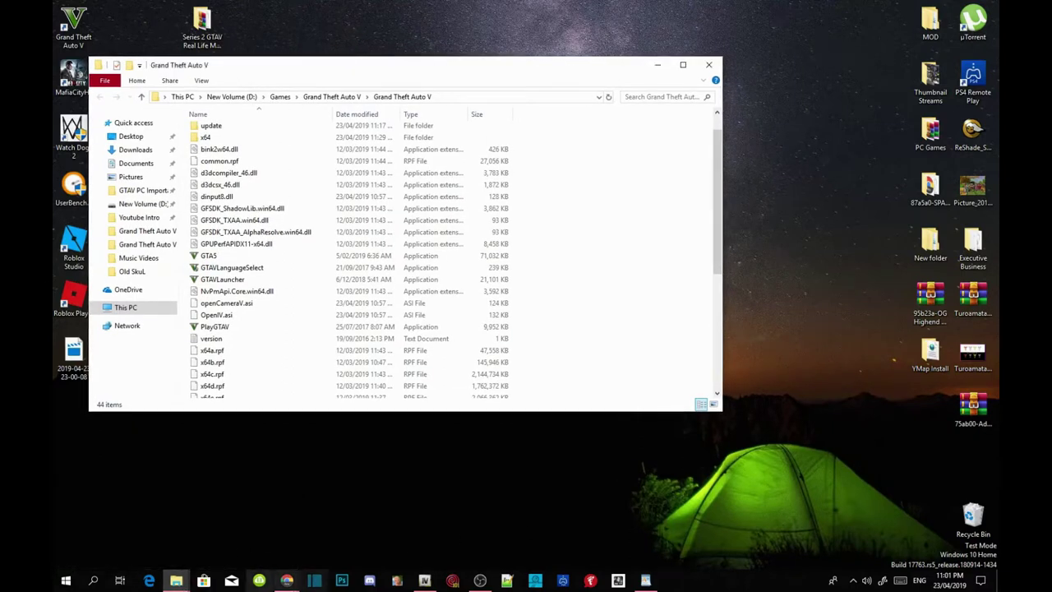
mouse_move(176, 580)
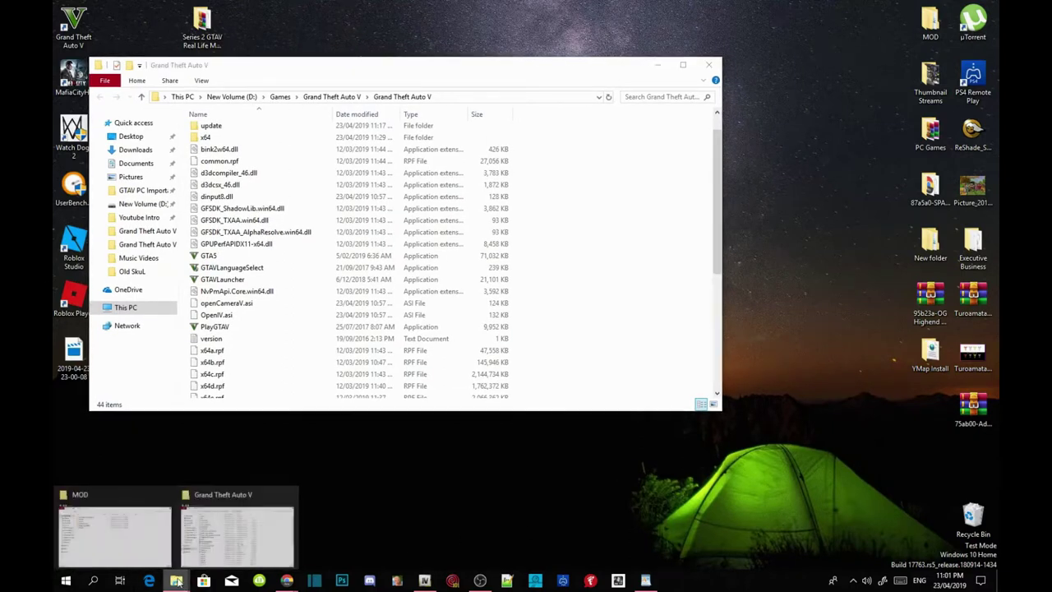
left_click(121, 524)
- Copy dinput8.dll and ScriptHookV.dll from ScriptHookV 1.46\bin into the game folder, replacing dinput8.dll
left_click_drag(894, 115, 879, 85)
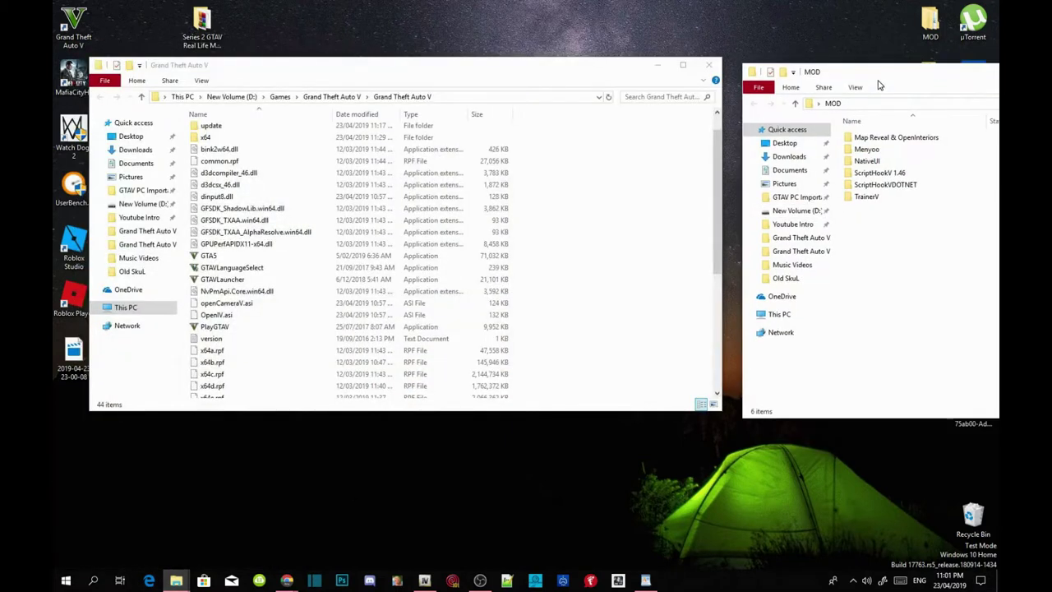
double_click(874, 174)
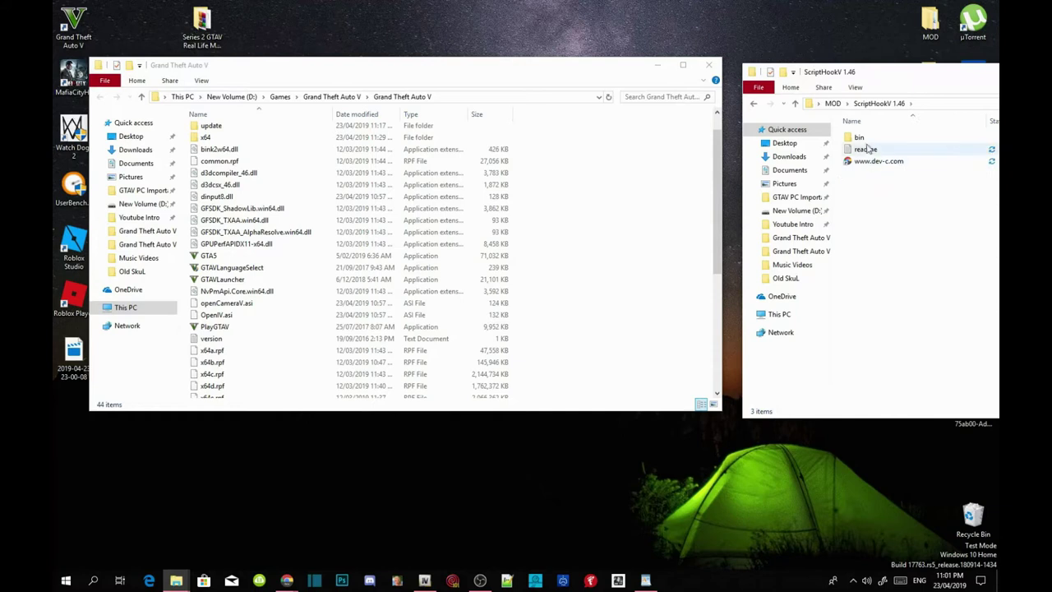
double_click(866, 141)
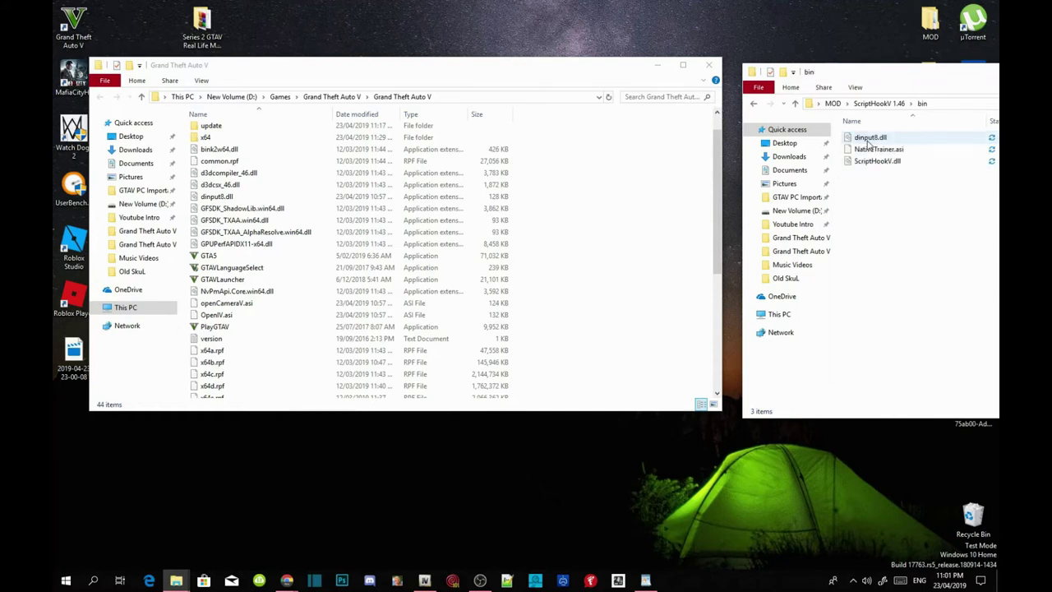
left_click(867, 142)
scroll(674, 279, "down", 7)
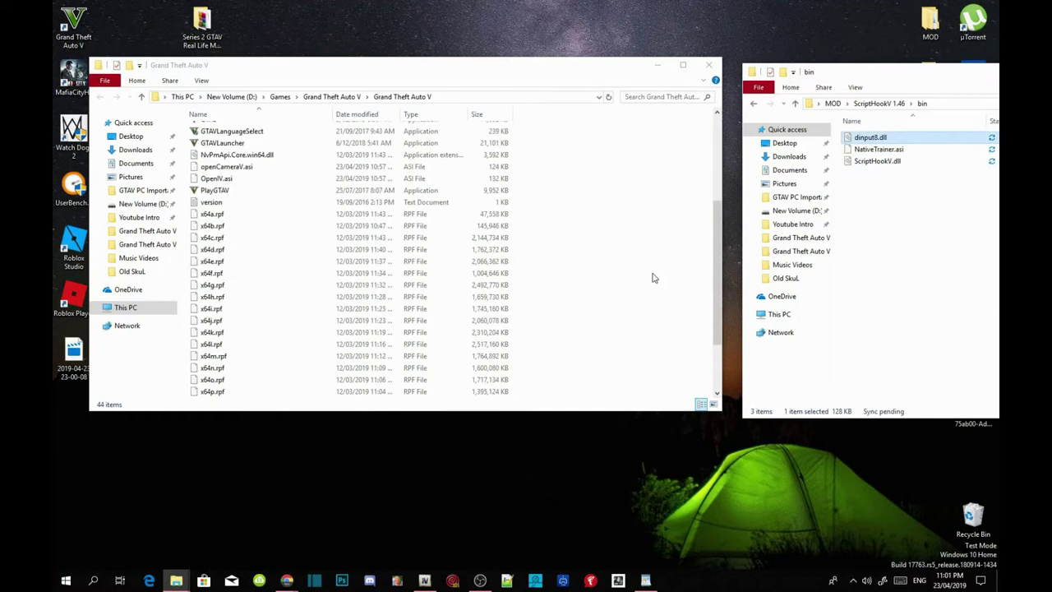
left_click(891, 164, "ctrl")
left_click_drag(896, 162, 638, 255)
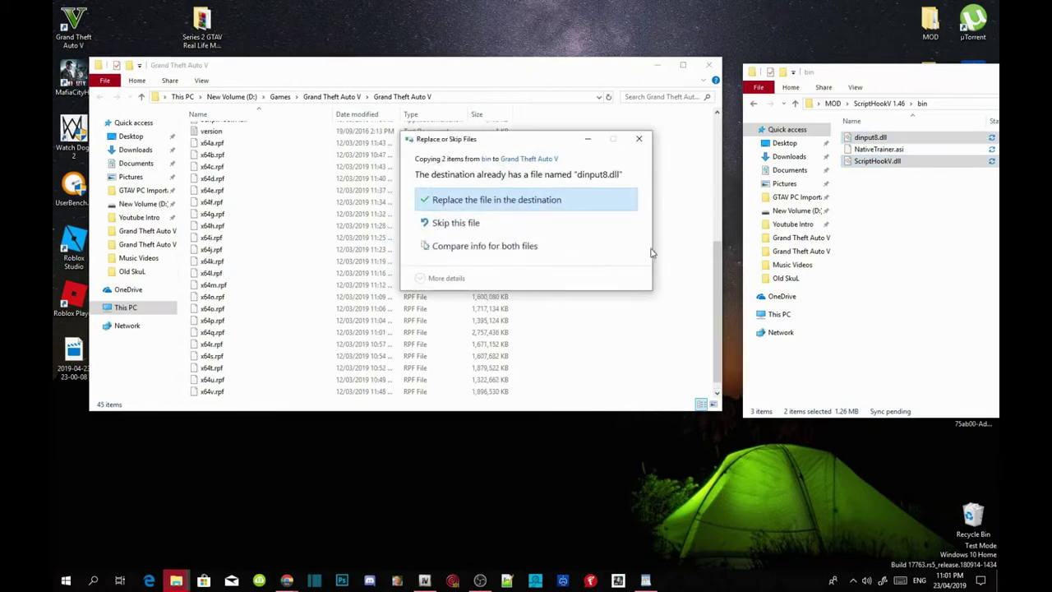
left_click(614, 200)
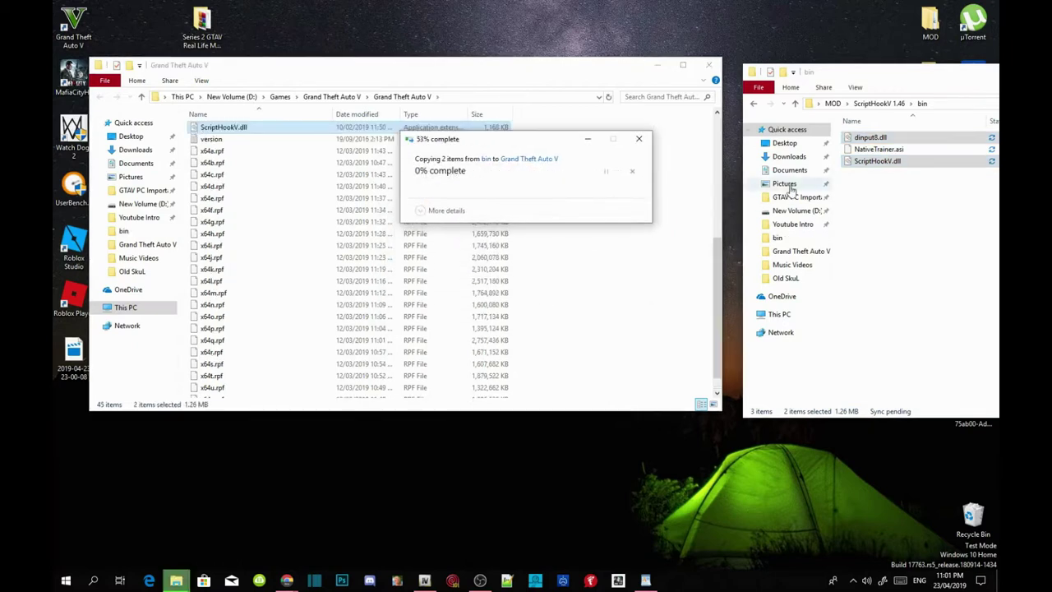
left_click(752, 103)
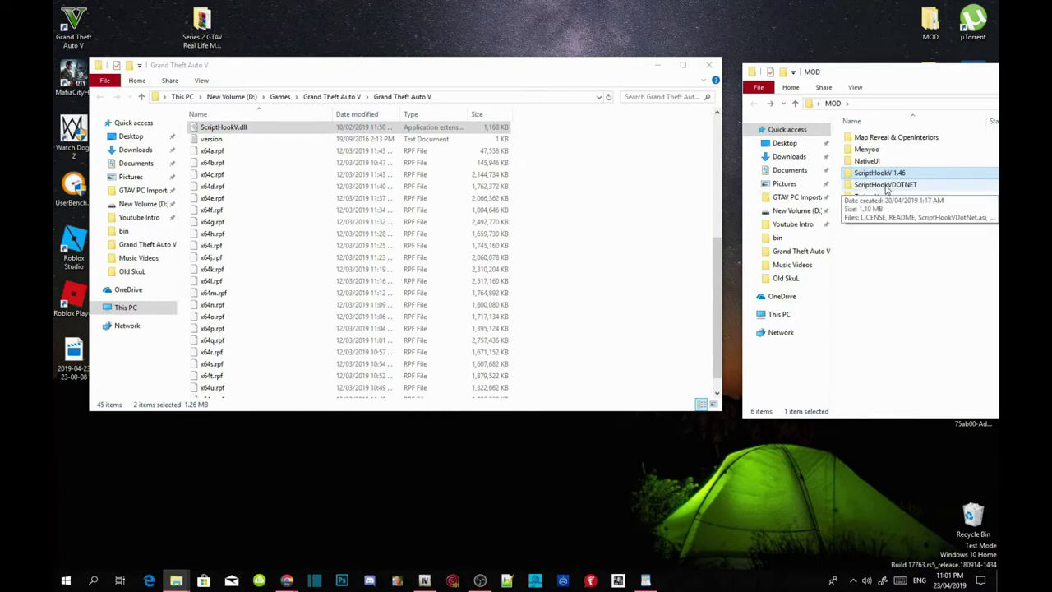
- Copy ScriptHookVDotNet.asi, ScriptHookVDotNet2.dll and the ScriptHookVDotNet2 file into the game folder
double_click(885, 185)
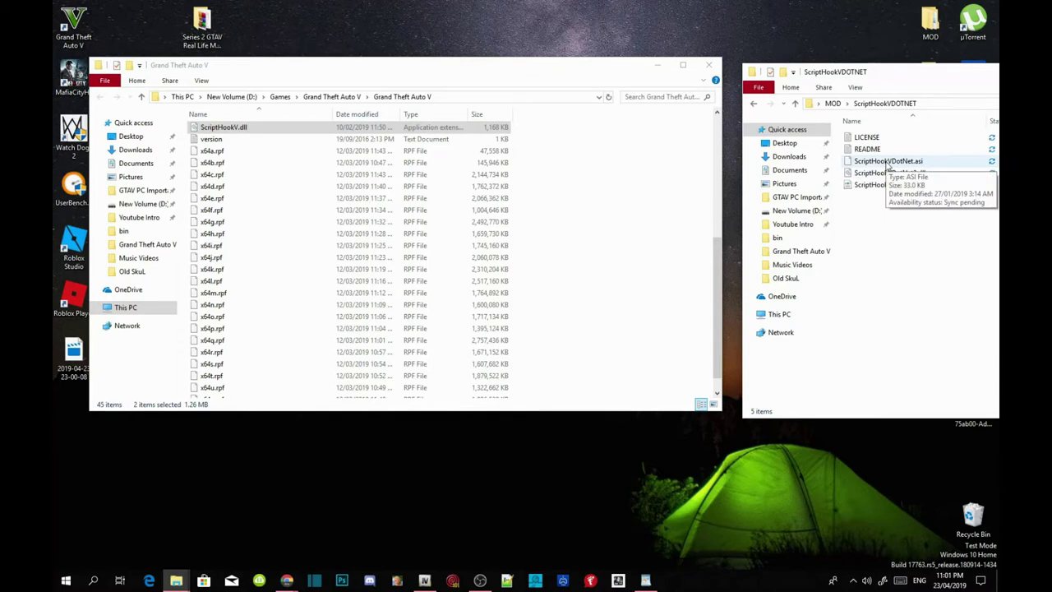
left_click(887, 162)
left_click(884, 173, "ctrl")
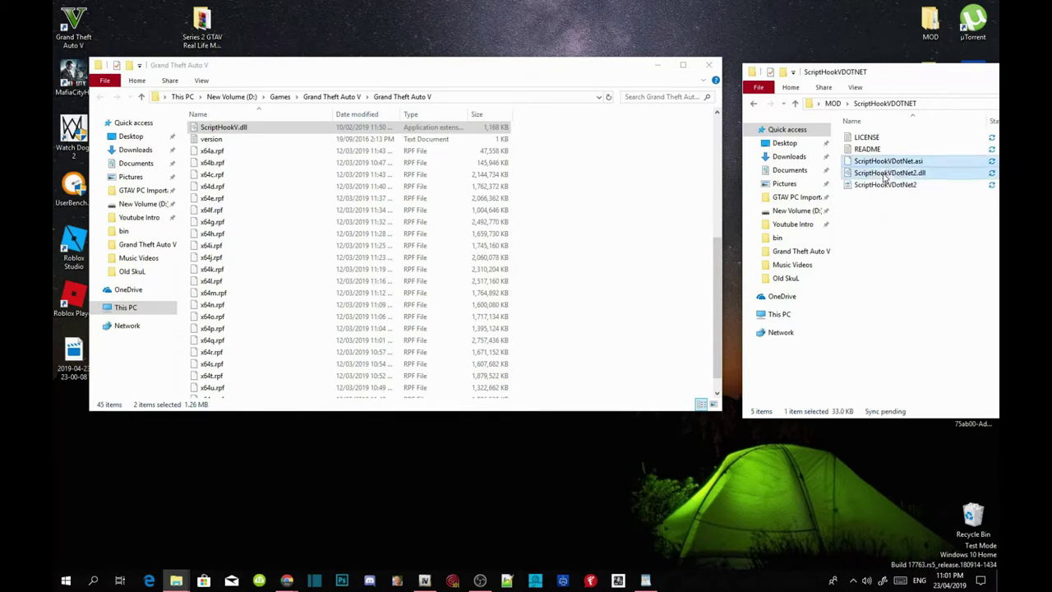
left_click(886, 184, "ctrl")
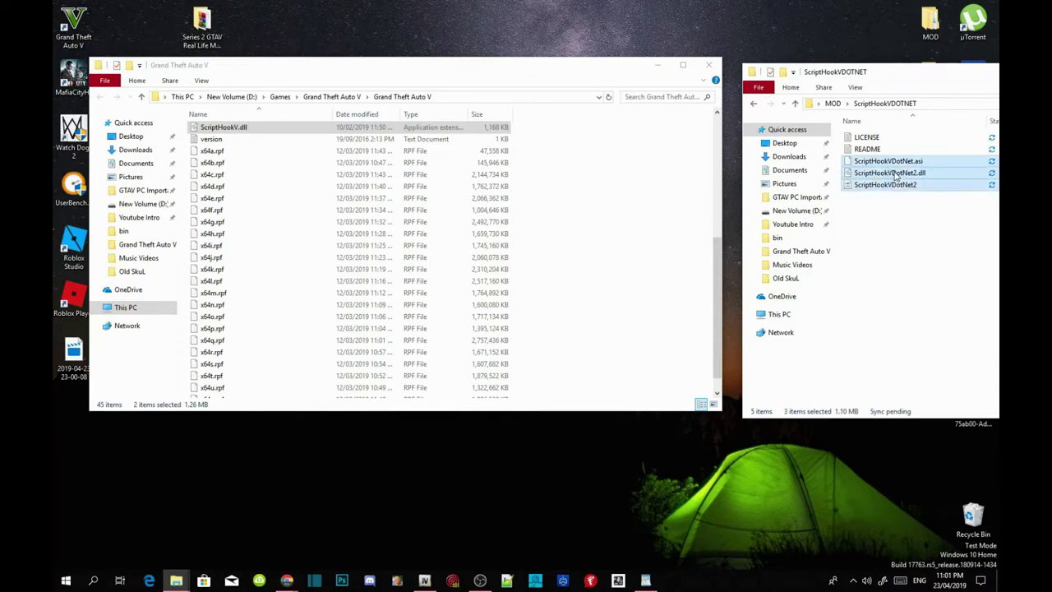
left_click_drag(896, 176, 636, 265)
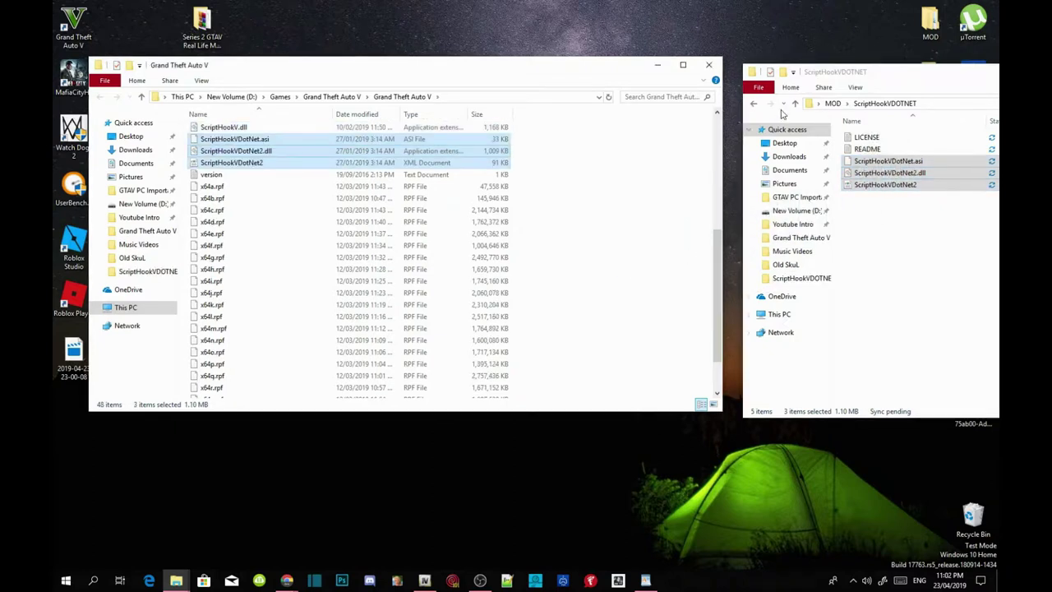
left_click(753, 105)
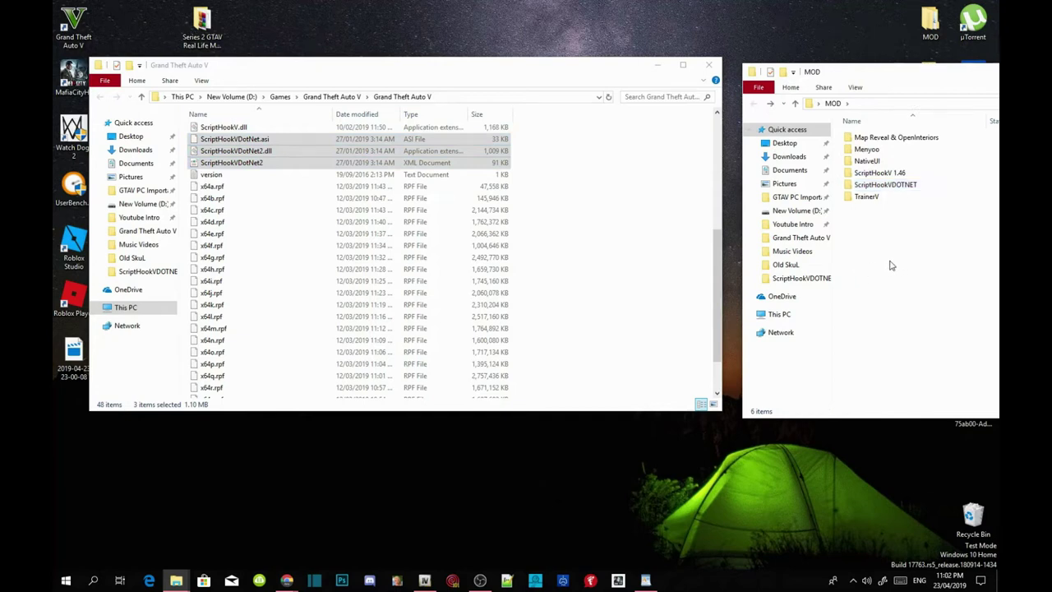
- Copy TrainerV.asi and the trainerv settings file from MOD\TrainerV into the game folder
double_click(873, 198)
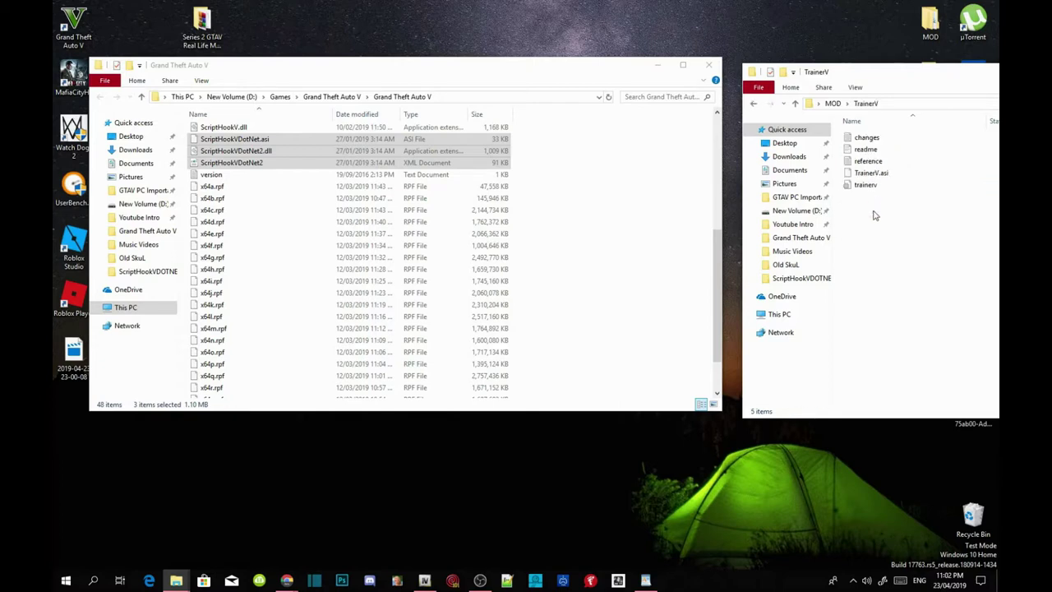
left_click(870, 174)
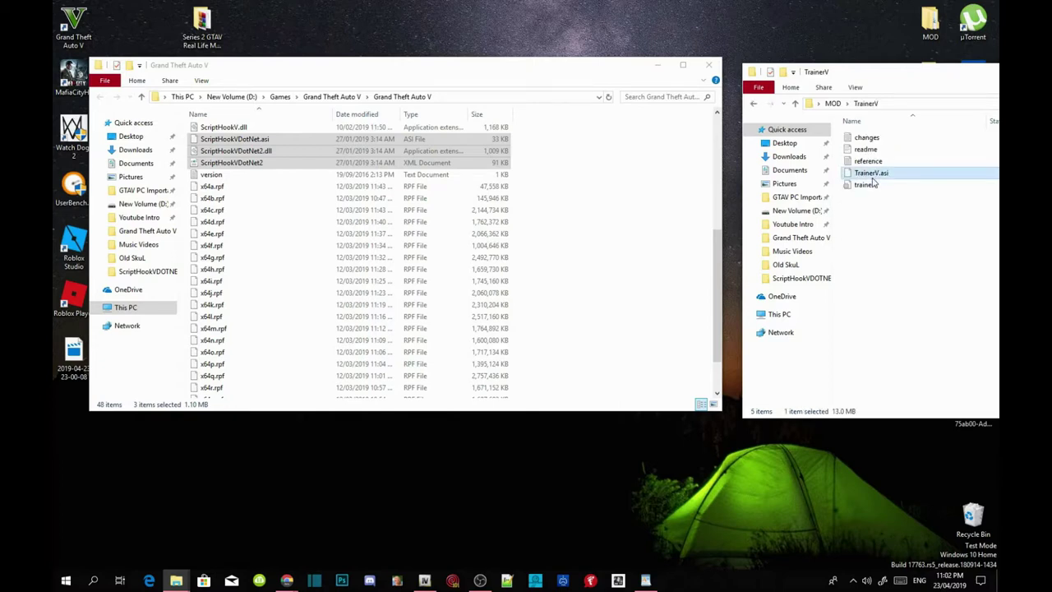
left_click(871, 186, "ctrl")
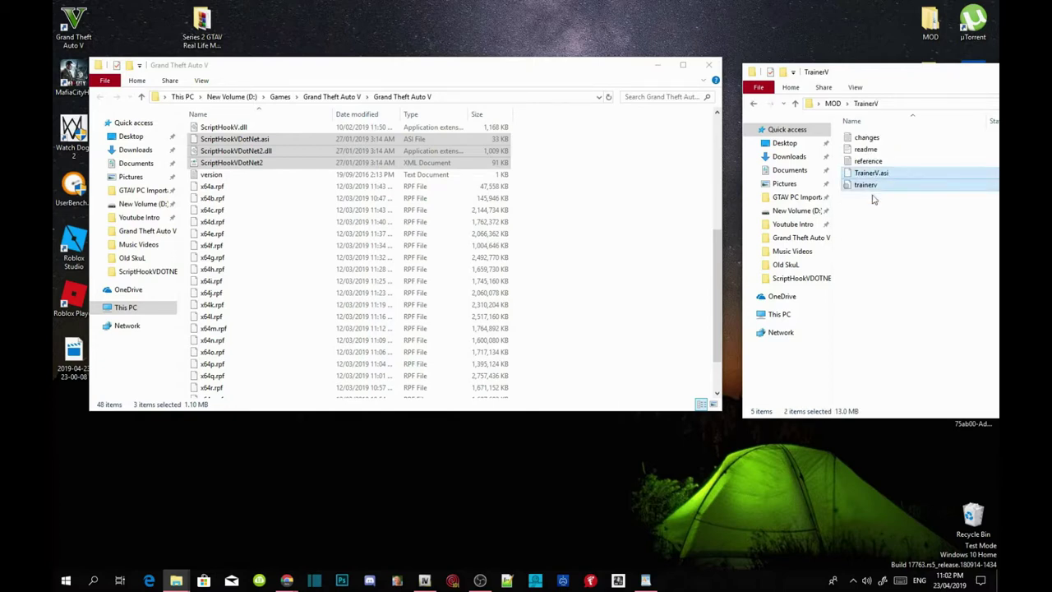
left_click_drag(865, 187, 612, 295)
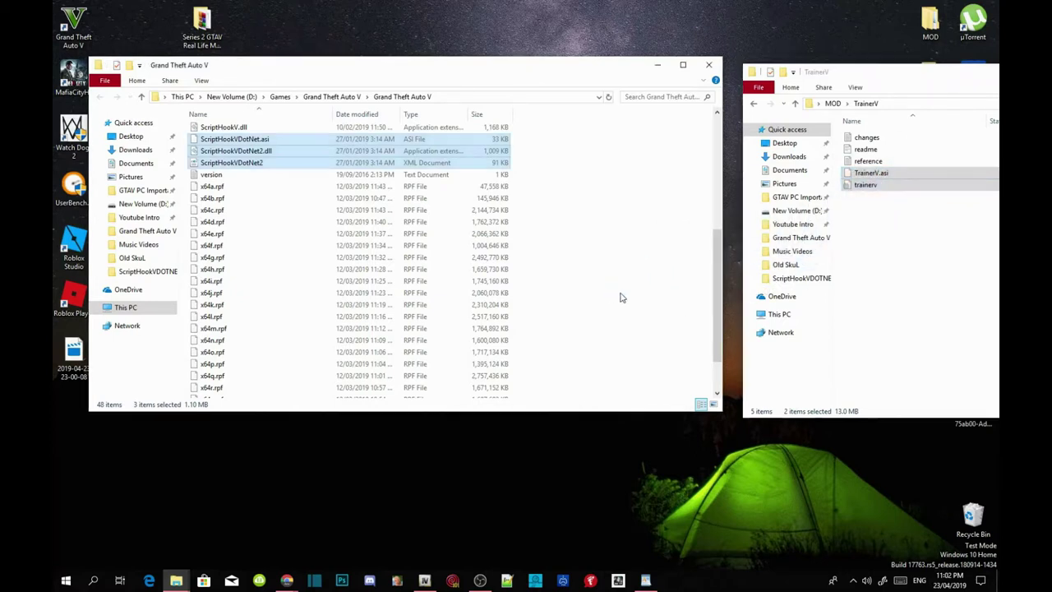
left_click(753, 104)
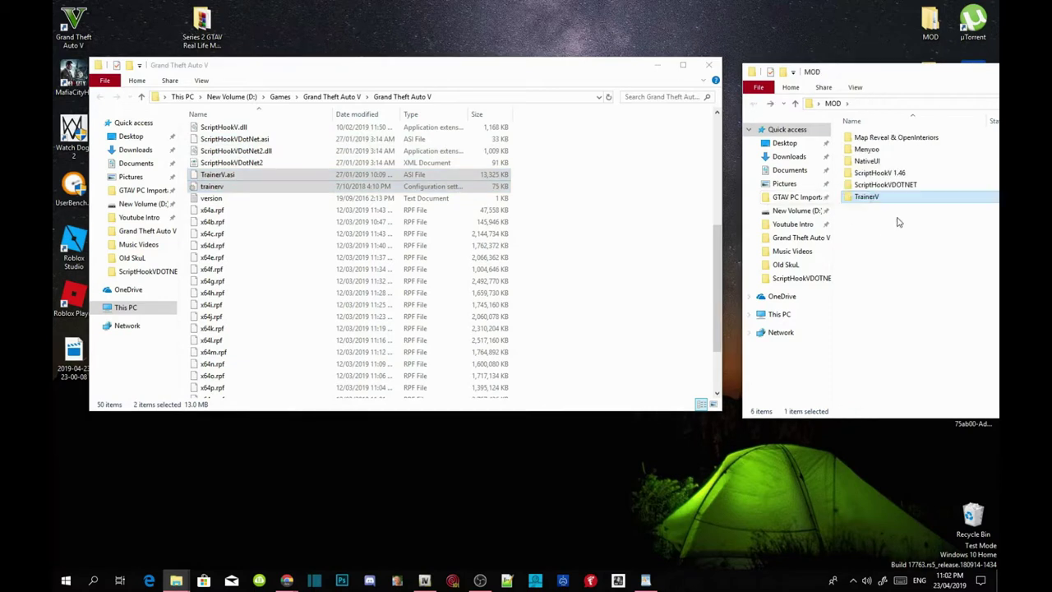
- Copy menyooStuff and Menyoo.asi from the Menyoo folder into Grand Theft Auto V
double_click(867, 150)
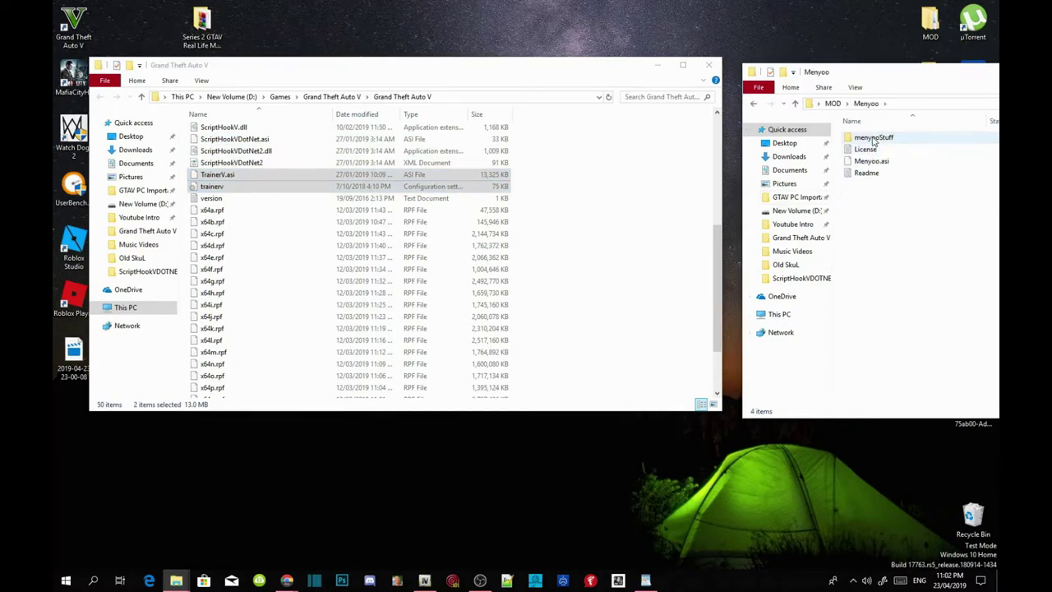
left_click(873, 140)
left_click(877, 163, "ctrl")
left_click_drag(883, 163, 591, 311)
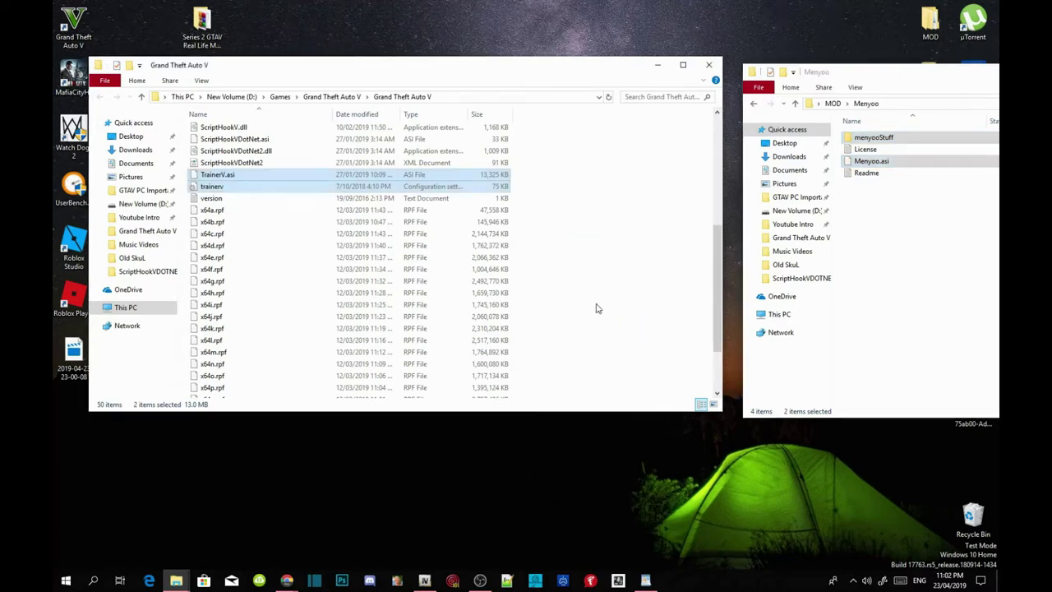
left_click(751, 104)
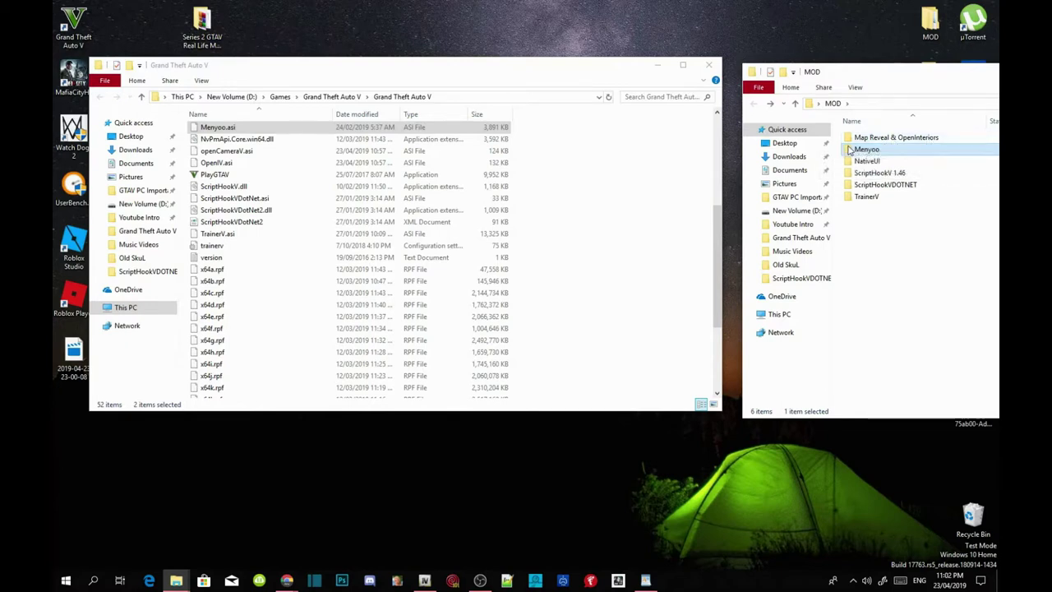
- Copy gtamp-reveal-full-map_v1_1.asi, OpenInteriors.asi and OpenInteriors into the game folder, then refresh it
double_click(904, 140)
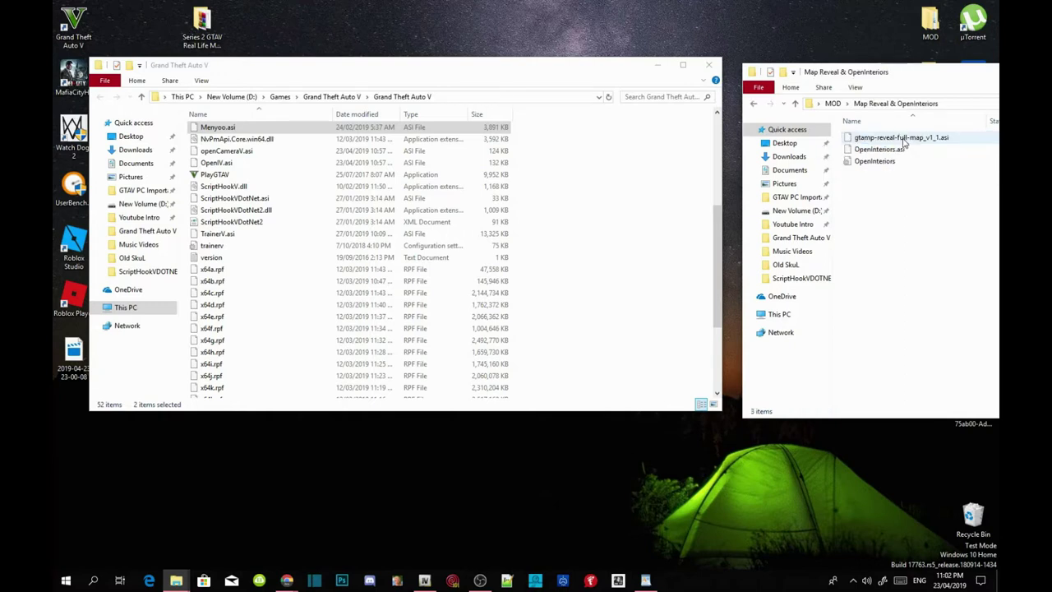
left_click(906, 138)
left_click(904, 150, "ctrl")
left_click(891, 162, "ctrl")
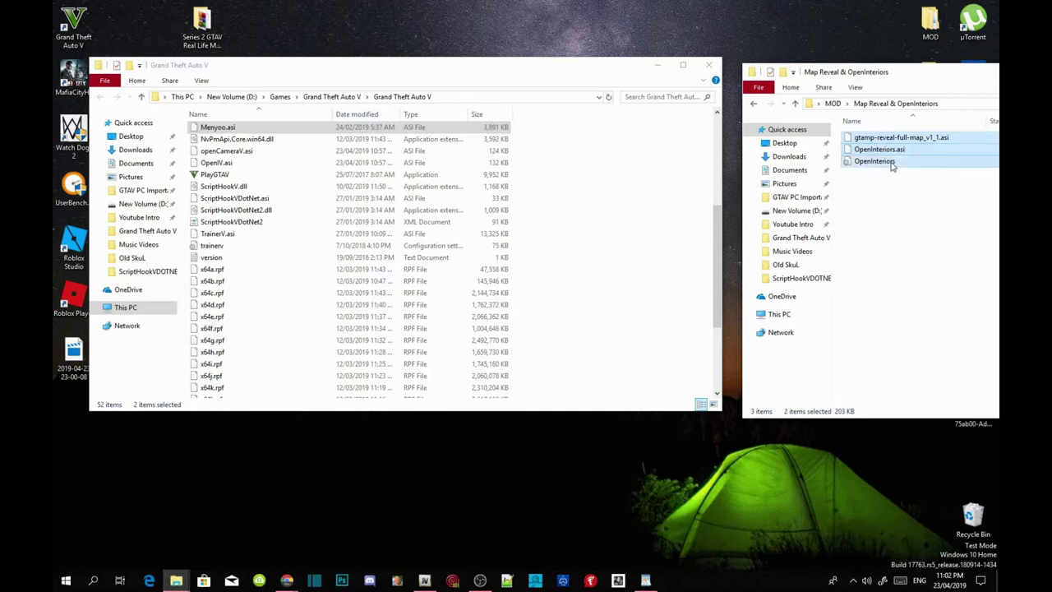
left_click_drag(900, 154, 640, 276)
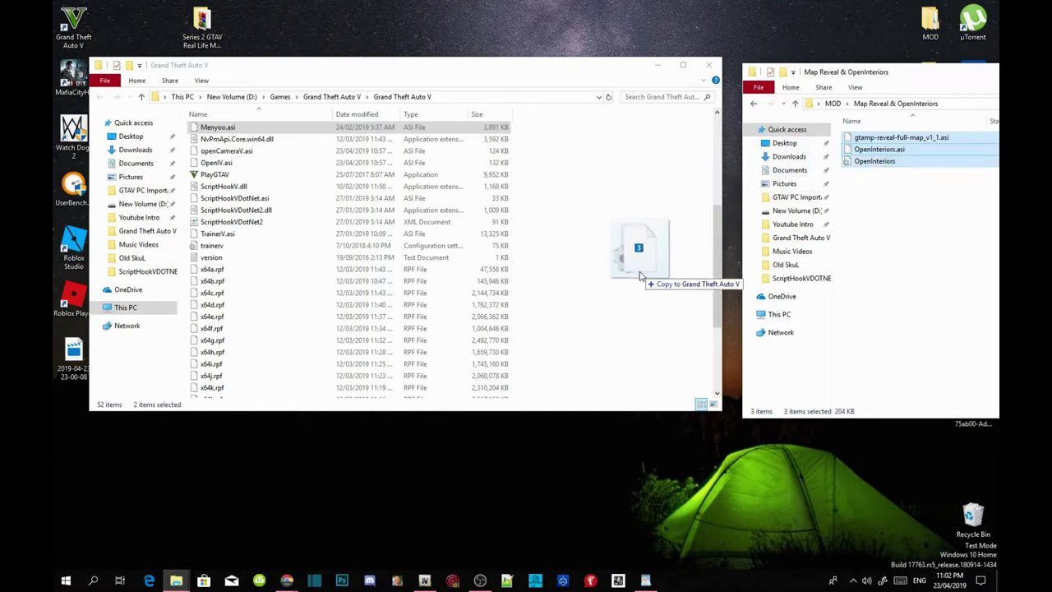
left_click_drag(640, 276, 634, 274)
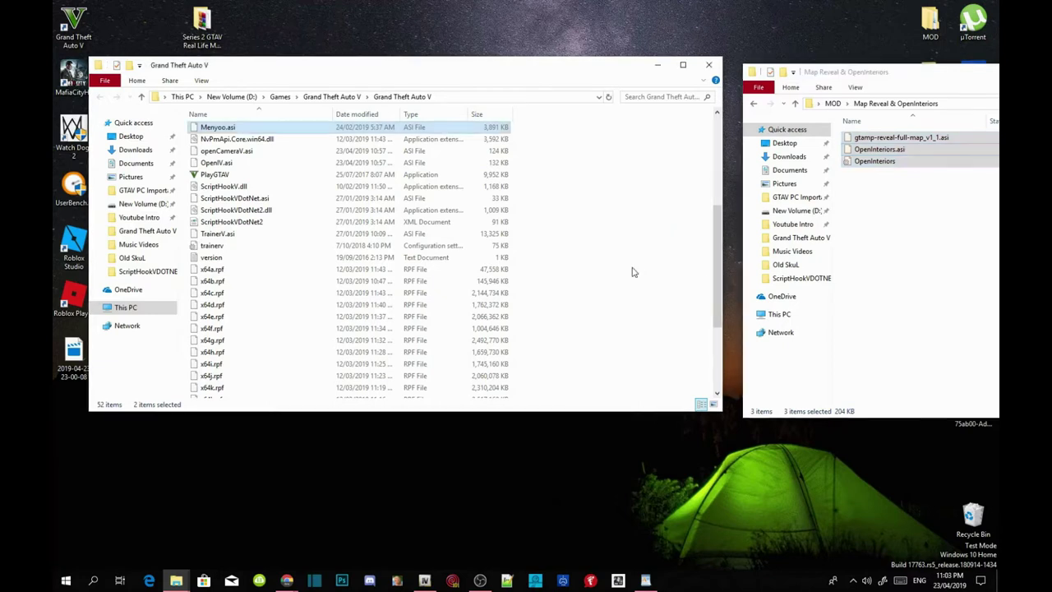
left_click(754, 105)
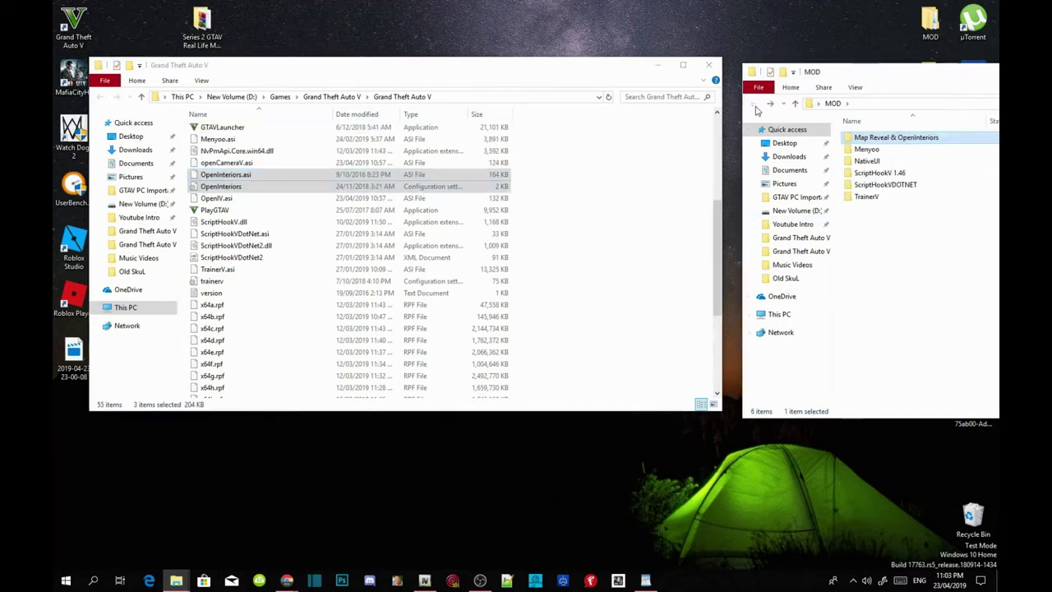
right_click(602, 247)
left_click(628, 288)
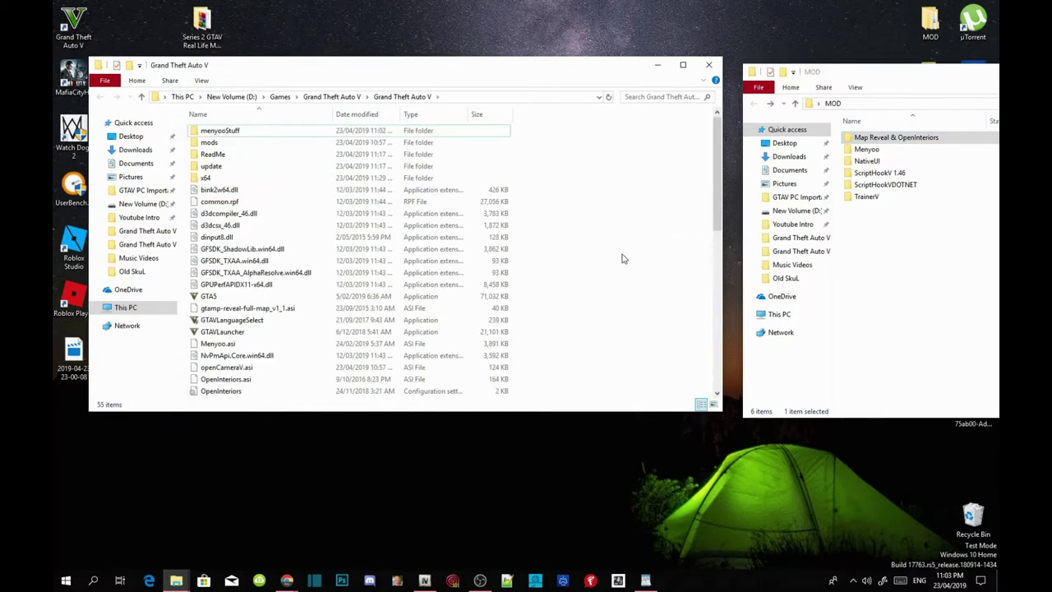
- Create a new folder named 'scripts' in the Grand Theft Auto V folder
right_click(622, 250)
mouse_move(728, 387)
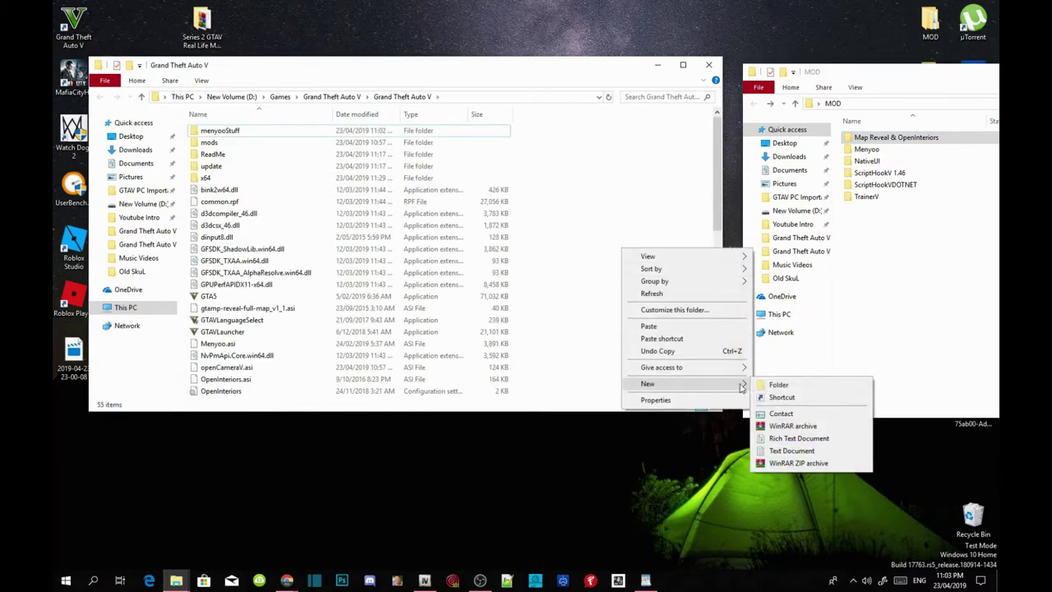
left_click(781, 385)
type("scripts")
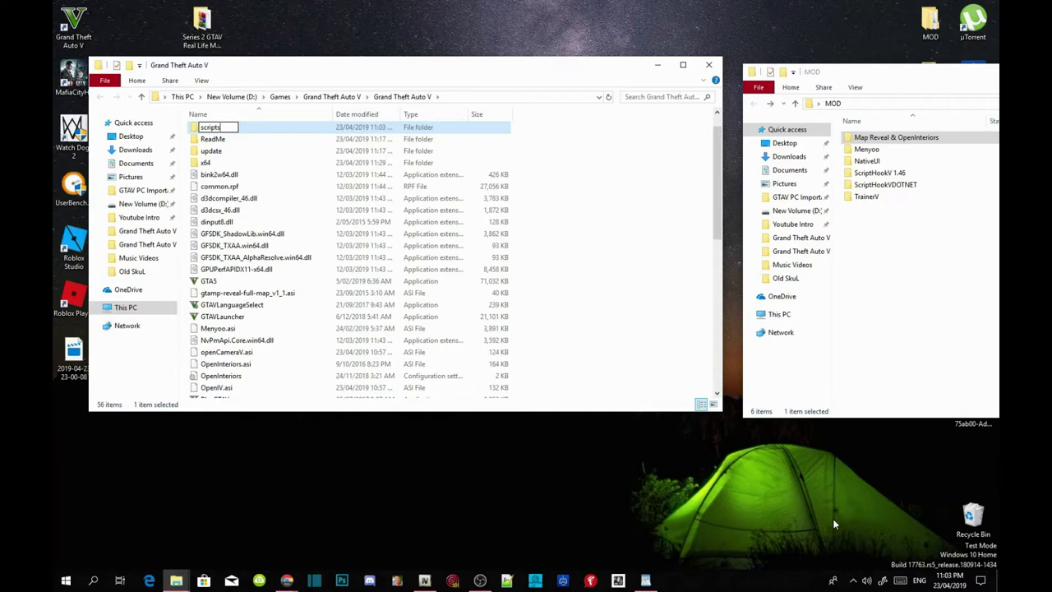
key("Return")
key("Return")
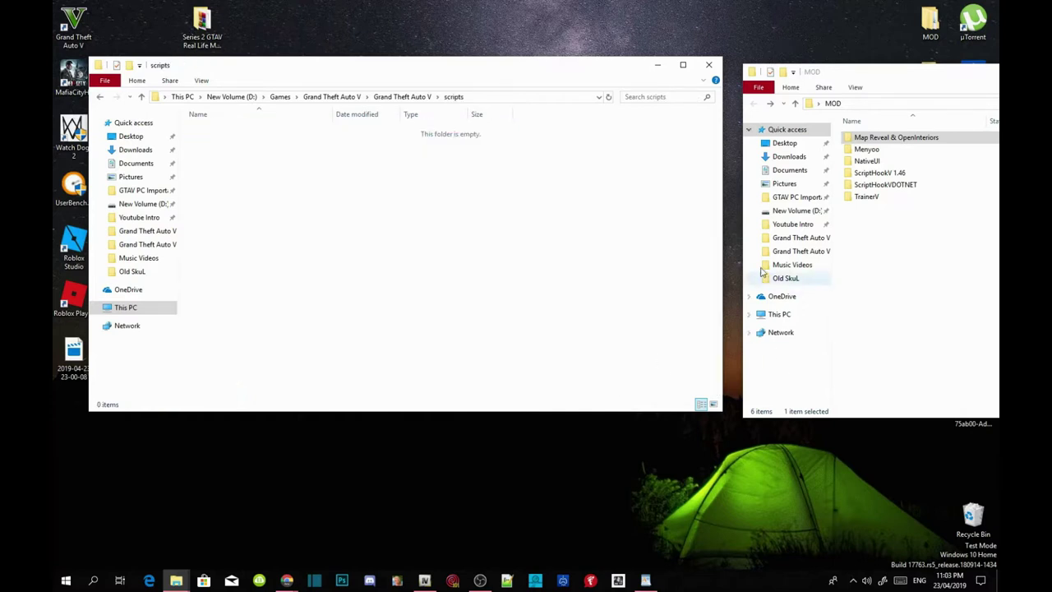
- Copy NativeUI.dll from MOD\NativeUI into scripts, close NativeUI, and go up to Grand Theft Auto V
double_click(864, 162)
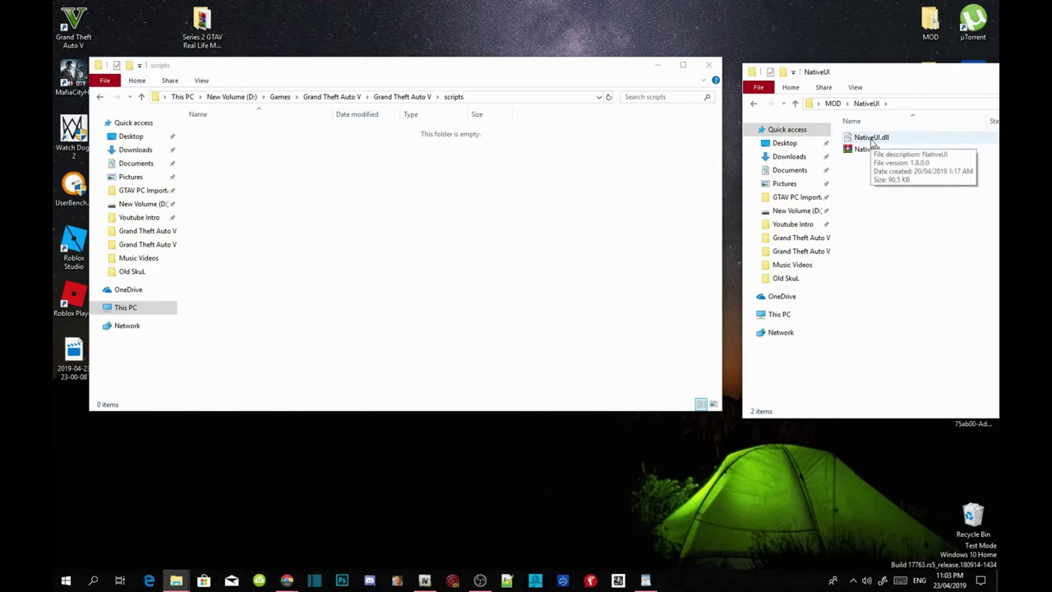
left_click(870, 138)
left_click_drag(871, 141, 422, 192)
left_click_drag(856, 79, 312, 75)
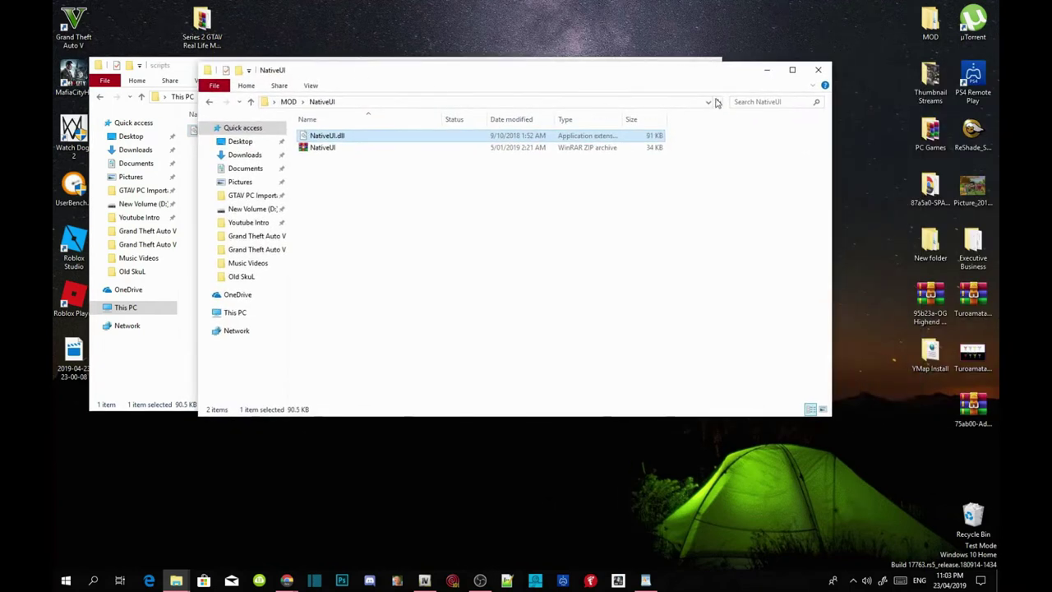
left_click(817, 73)
key("alt+Up")
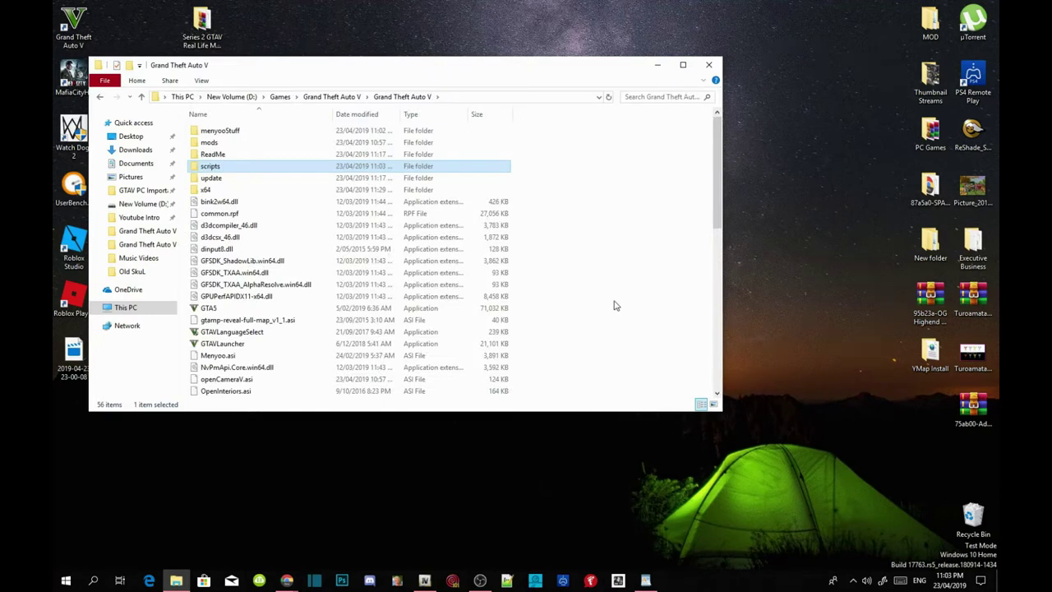
- Refresh the game folder, open the empty mods folder, then go to New Volume (D:)
right_click(580, 241)
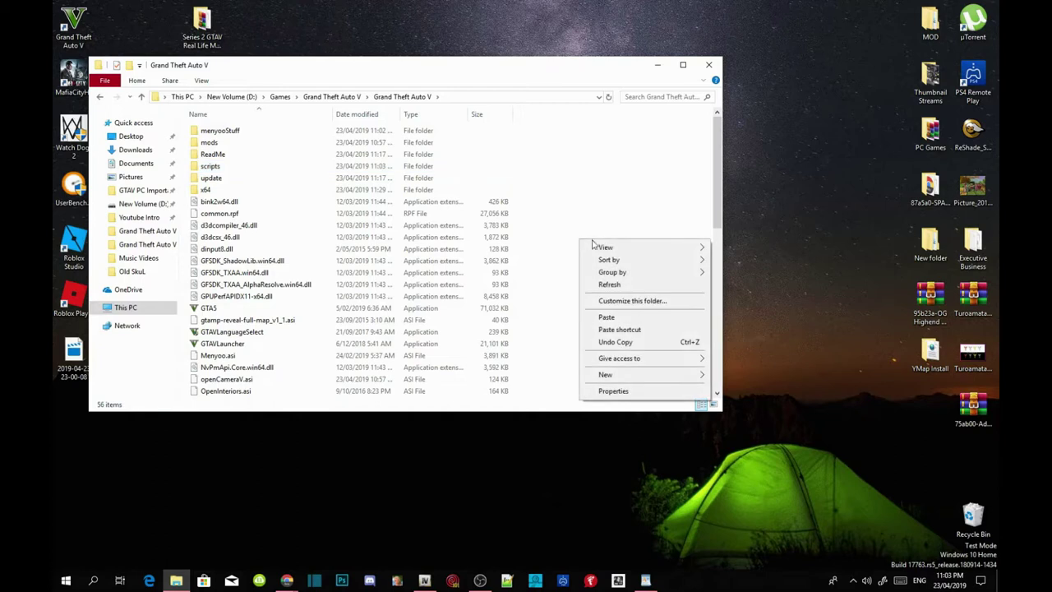
left_click(609, 284)
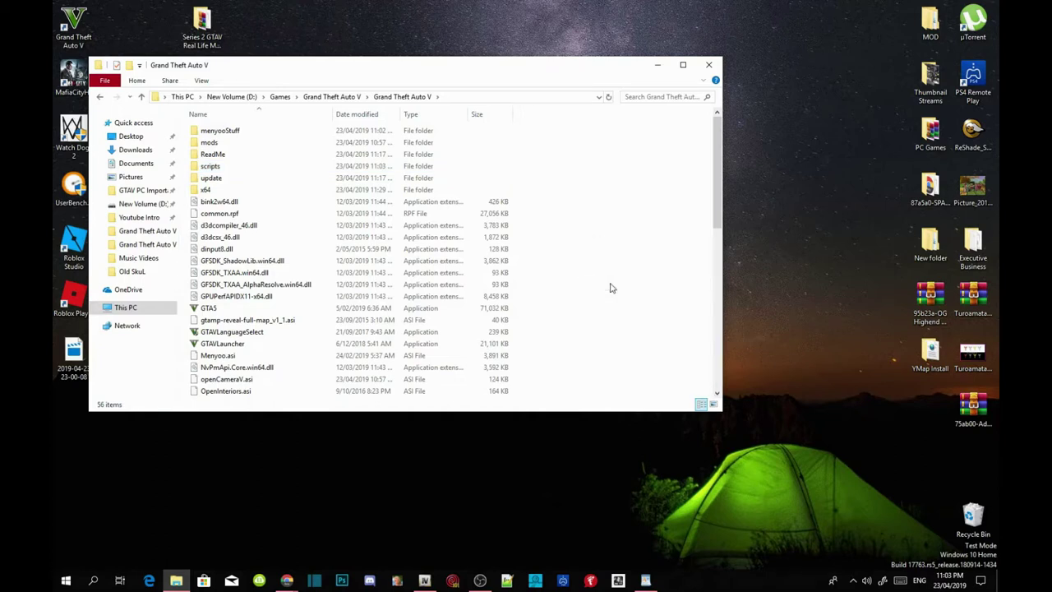
left_click_drag(930, 295, 887, 139)
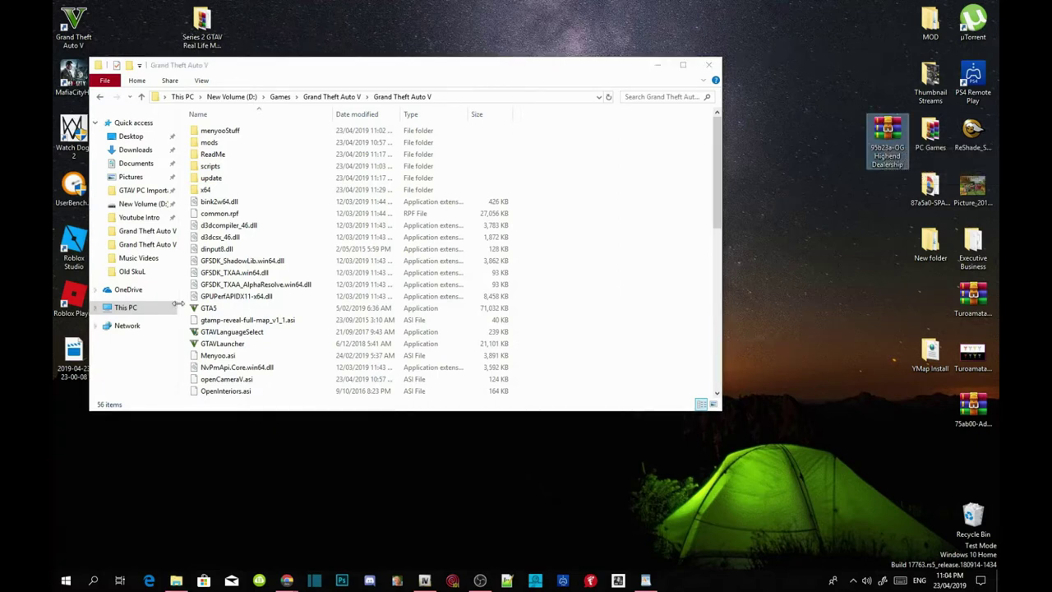
left_click(211, 144)
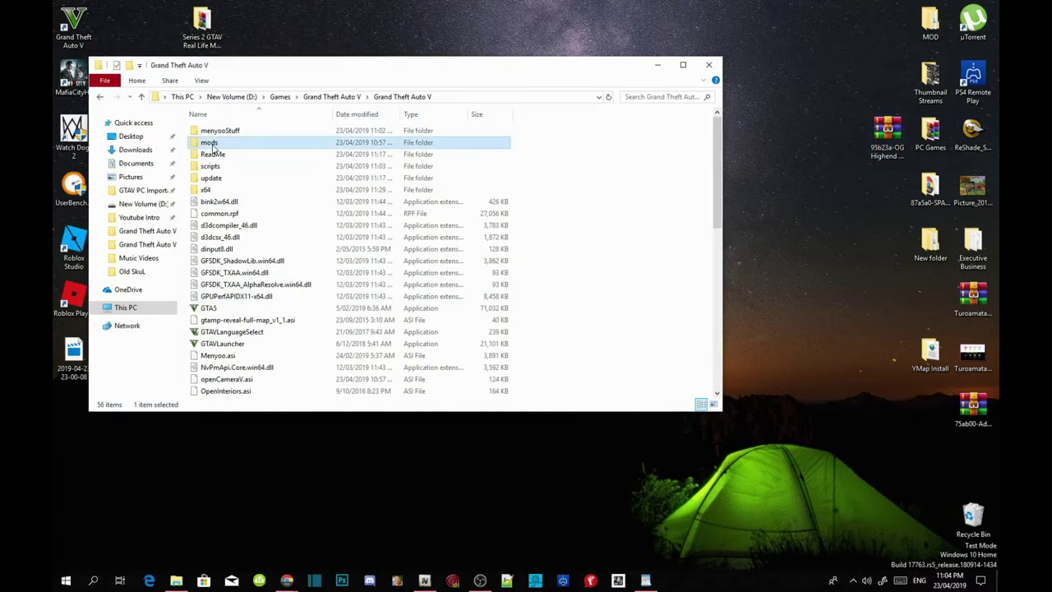
double_click(211, 145)
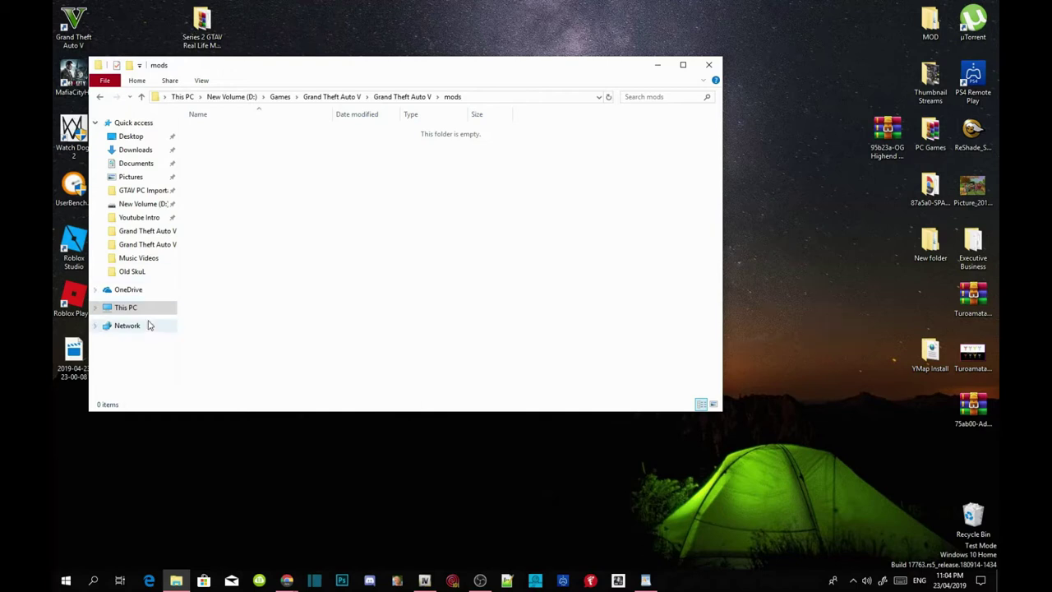
left_click(131, 204)
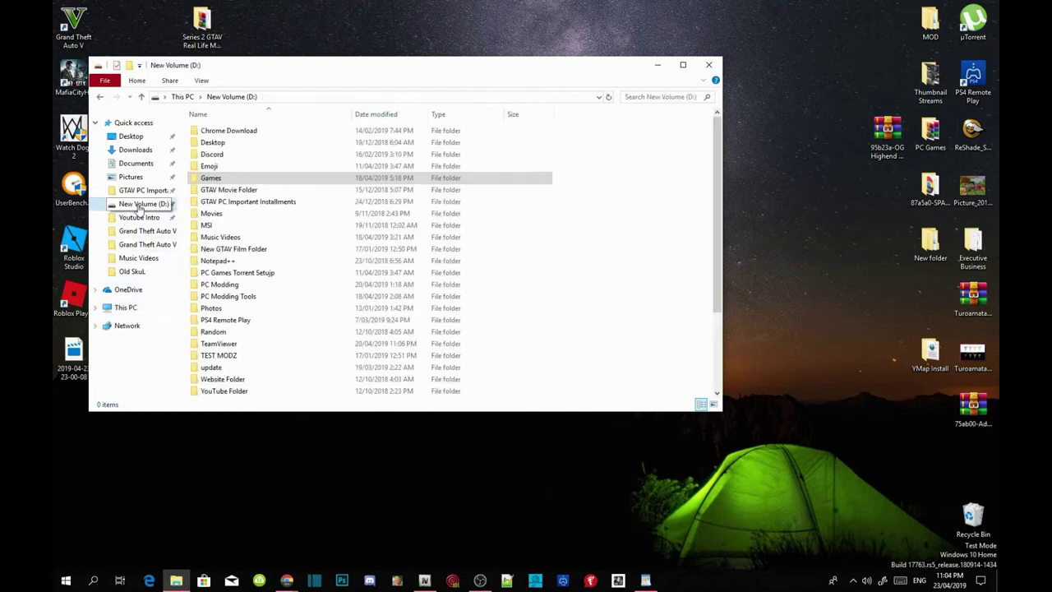
- Copy the update folder from New Volume (D:) into mods, then return to Grand Theft Auto V
left_click(213, 369)
right_click(212, 369)
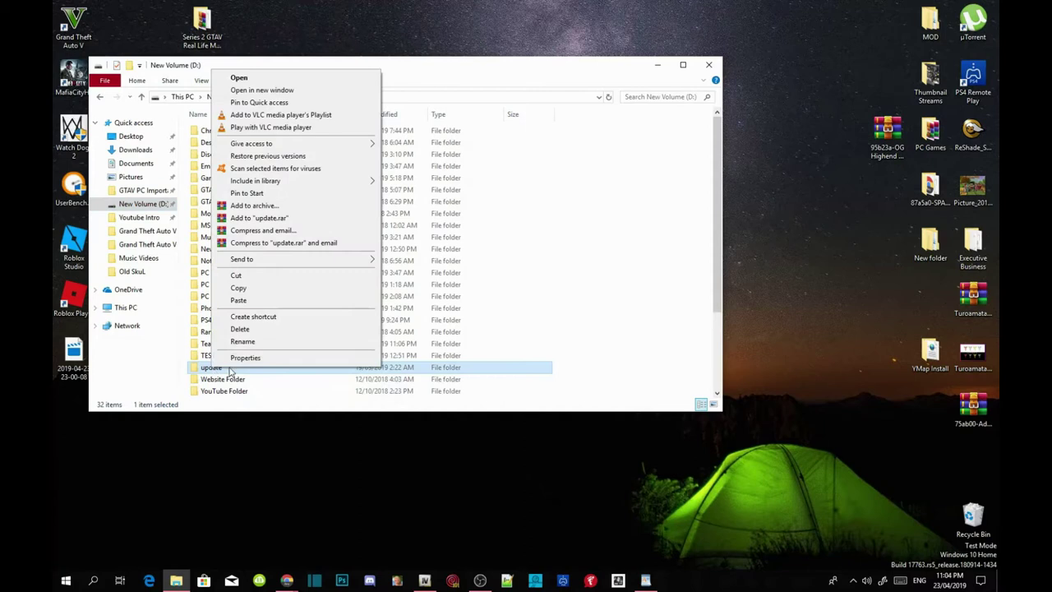
left_click(238, 286)
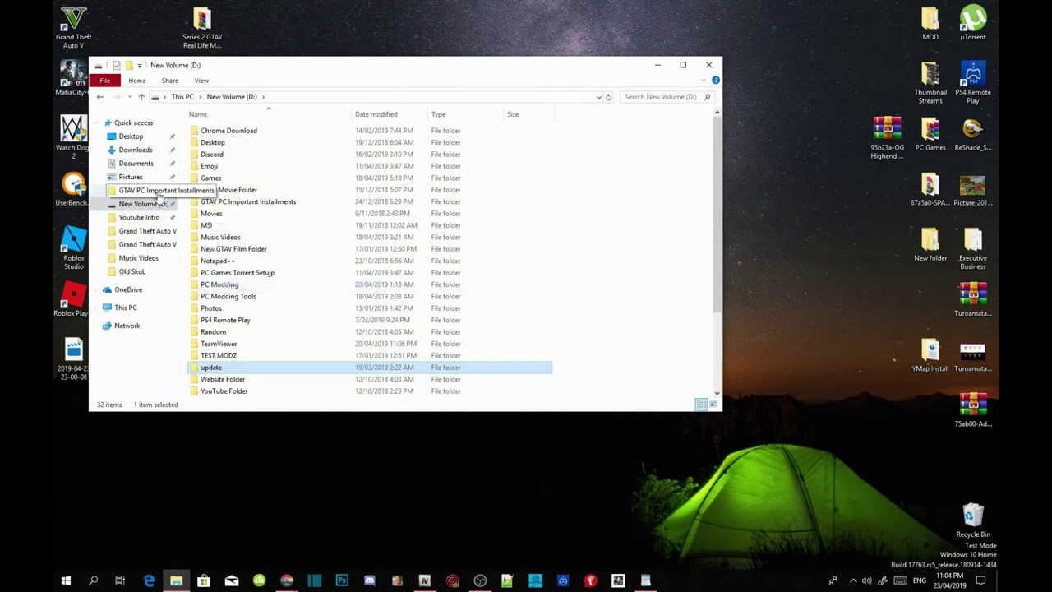
left_click(100, 97)
right_click(299, 183)
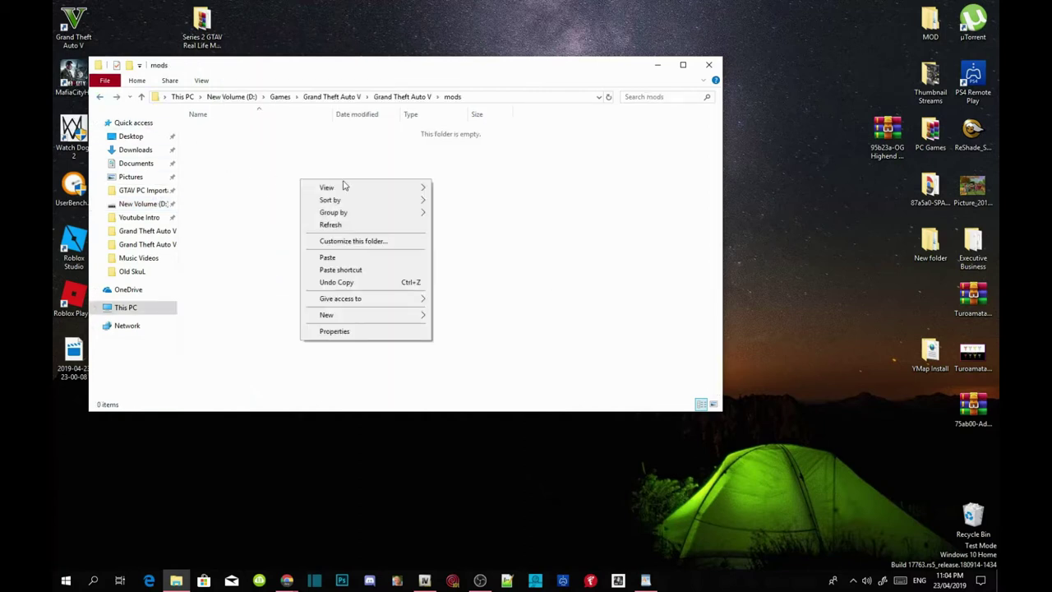
left_click(336, 254)
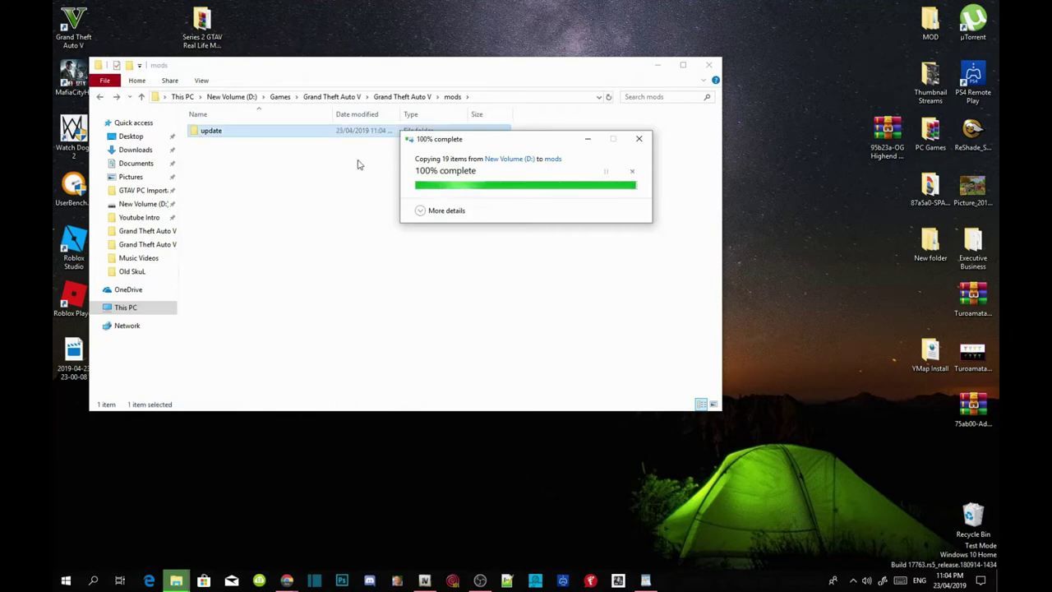
left_click(383, 98)
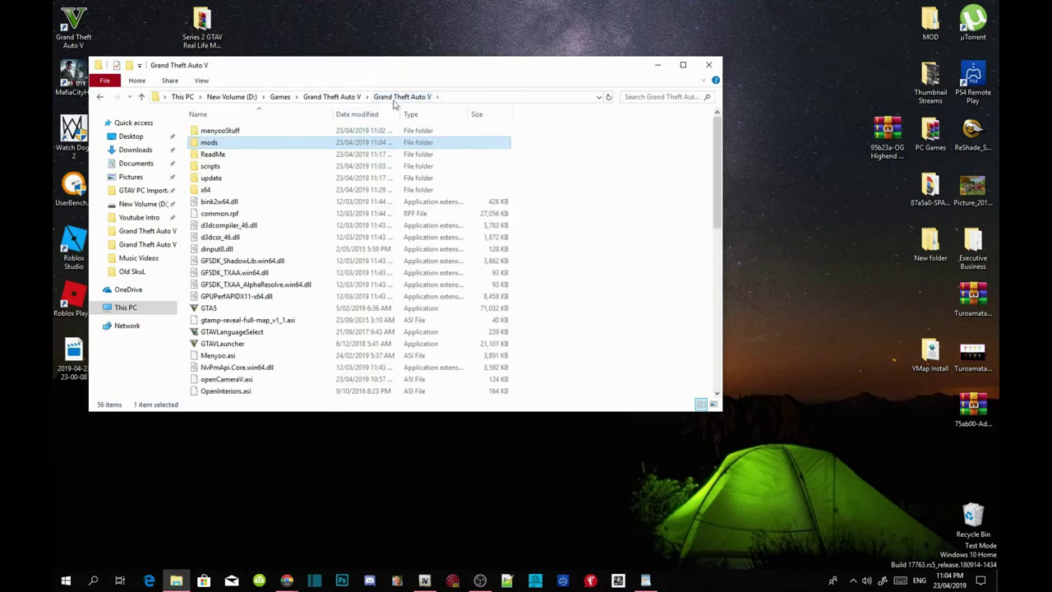
- Navigate into the game folder's mods\update\x64\dlcpacks folder, which is empty
left_click(292, 307)
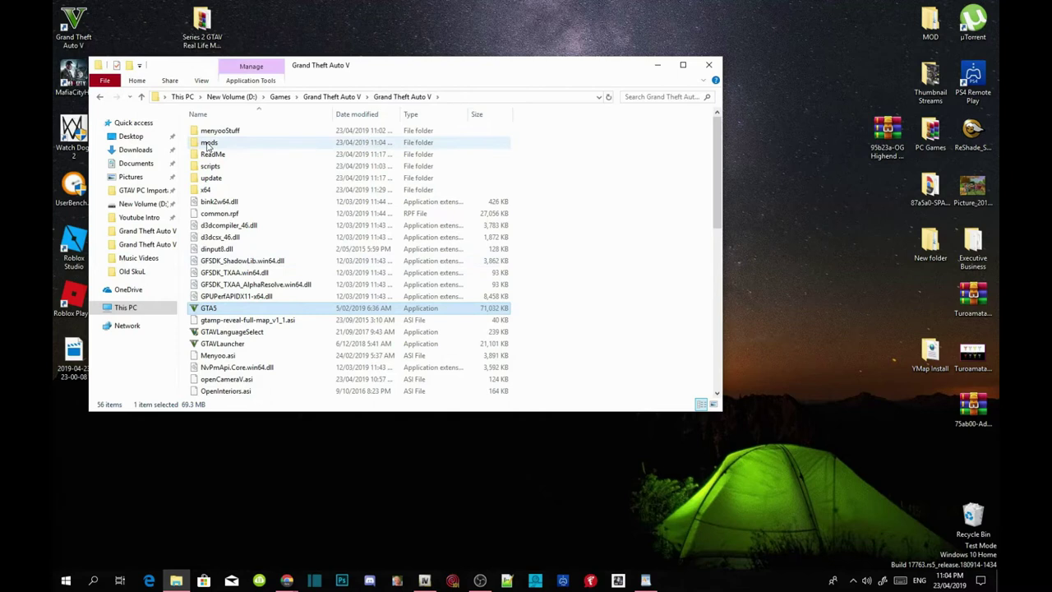
double_click(208, 143)
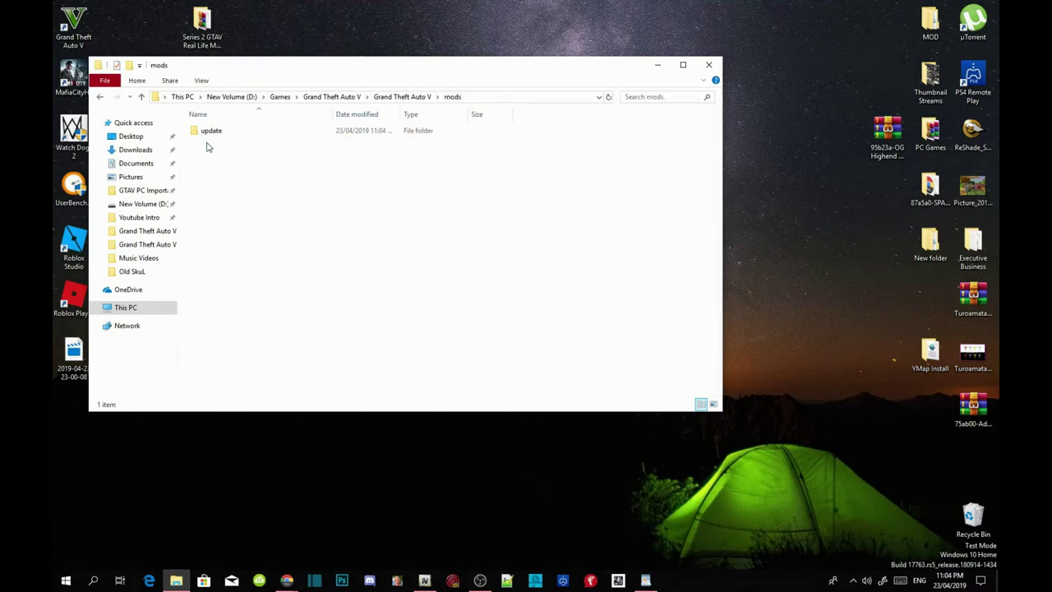
double_click(216, 136)
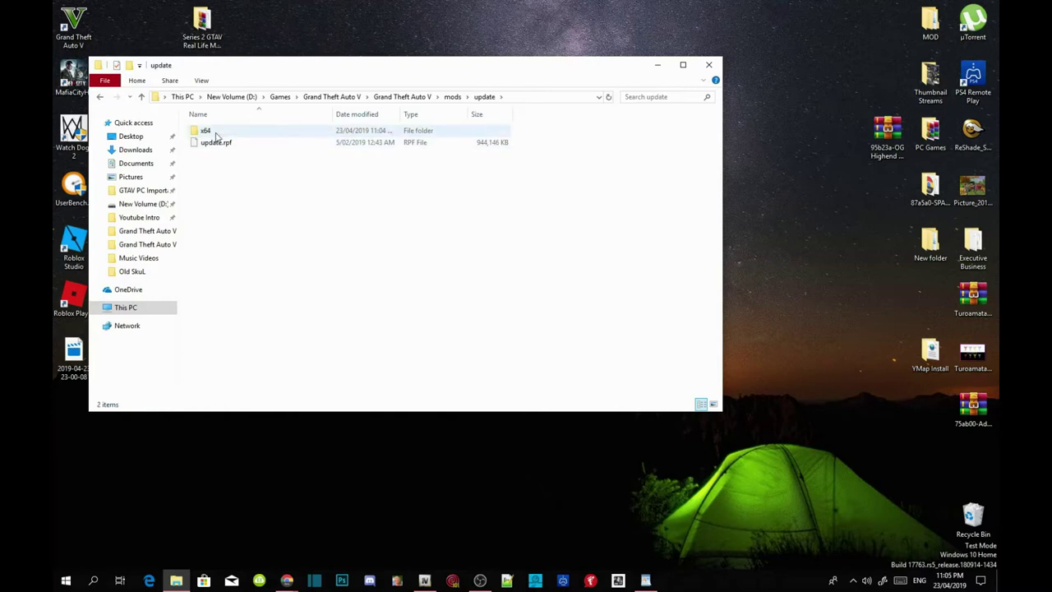
double_click(216, 137)
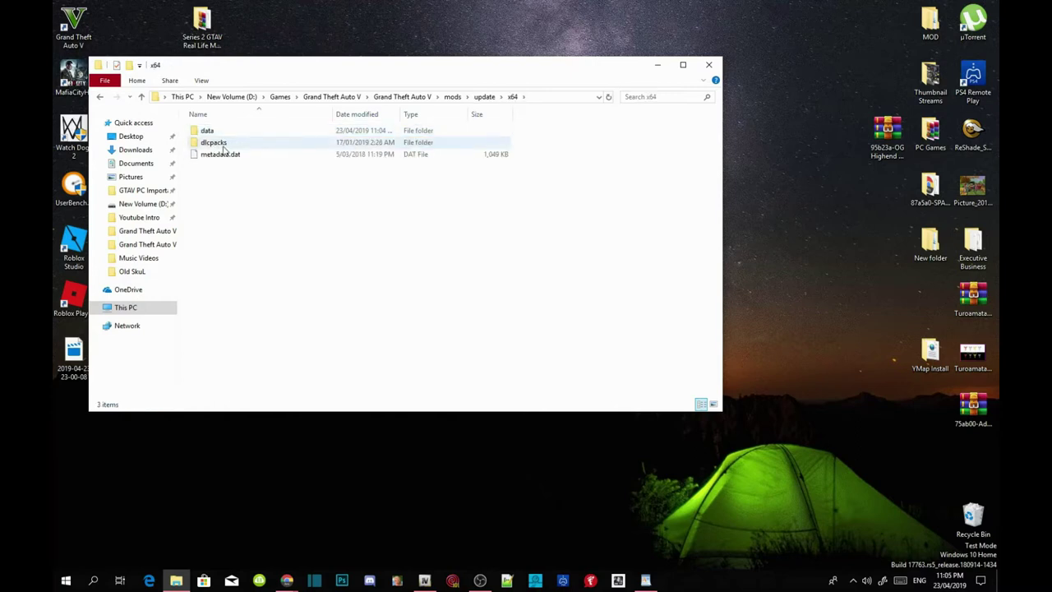
double_click(223, 146)
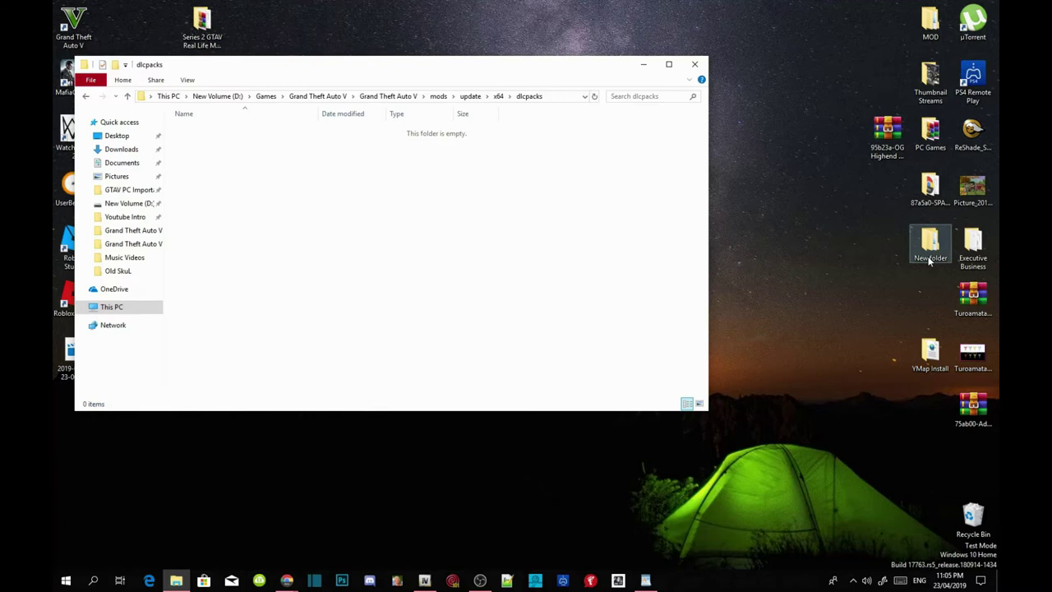
- Open the YMap Install folder from the desktop in a window beside dlcpacks
left_click_drag(929, 353, 921, 292)
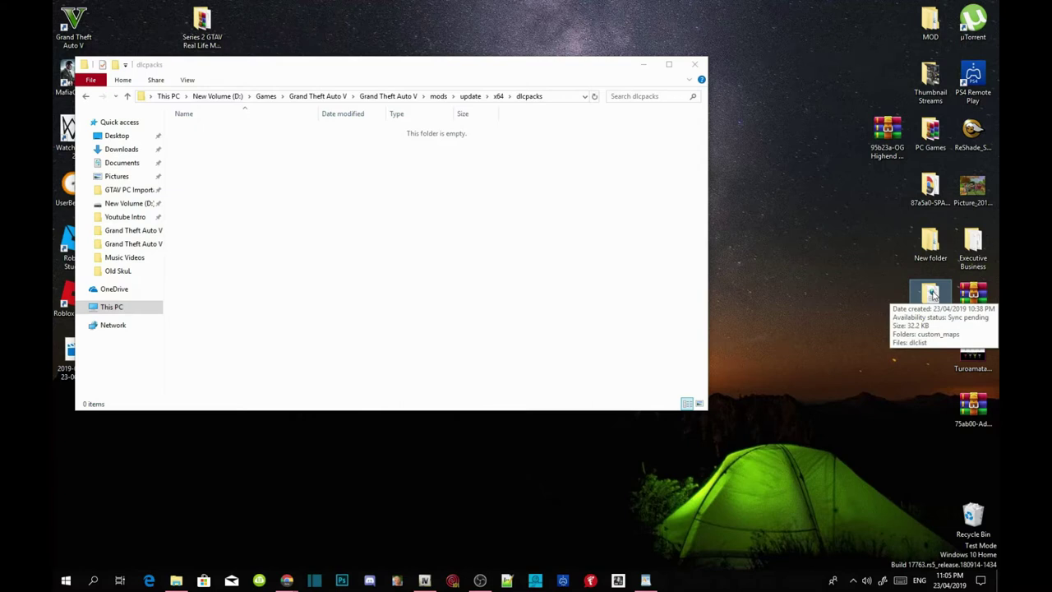
double_click(931, 294)
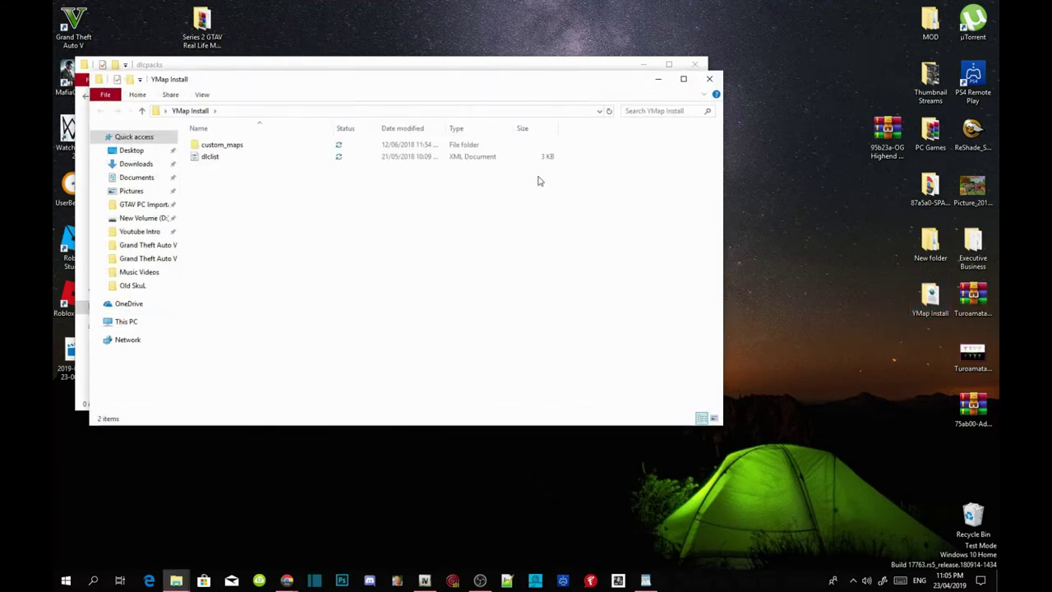
left_click_drag(274, 83, 932, 115)
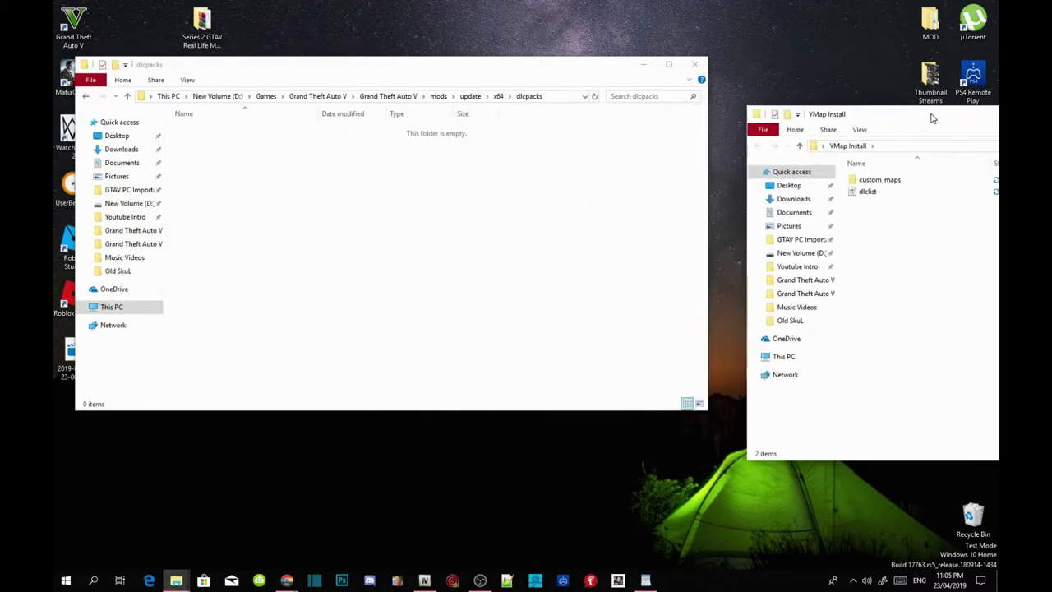
- Copy custom_maps into dlcpacks, then open dlclist.xml with Notepad++
left_click(883, 182)
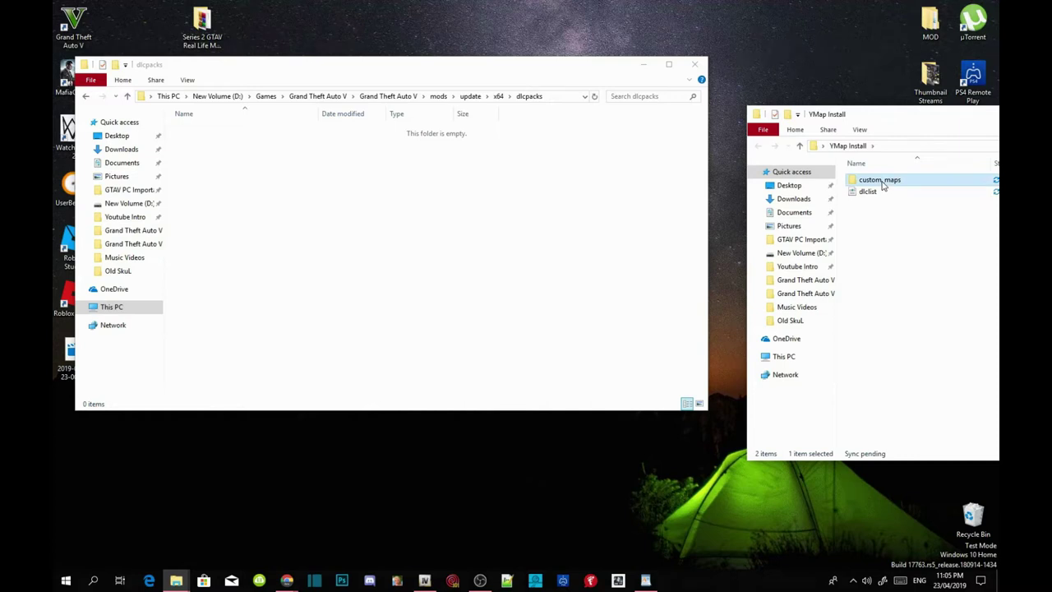
left_click_drag(883, 185, 413, 178)
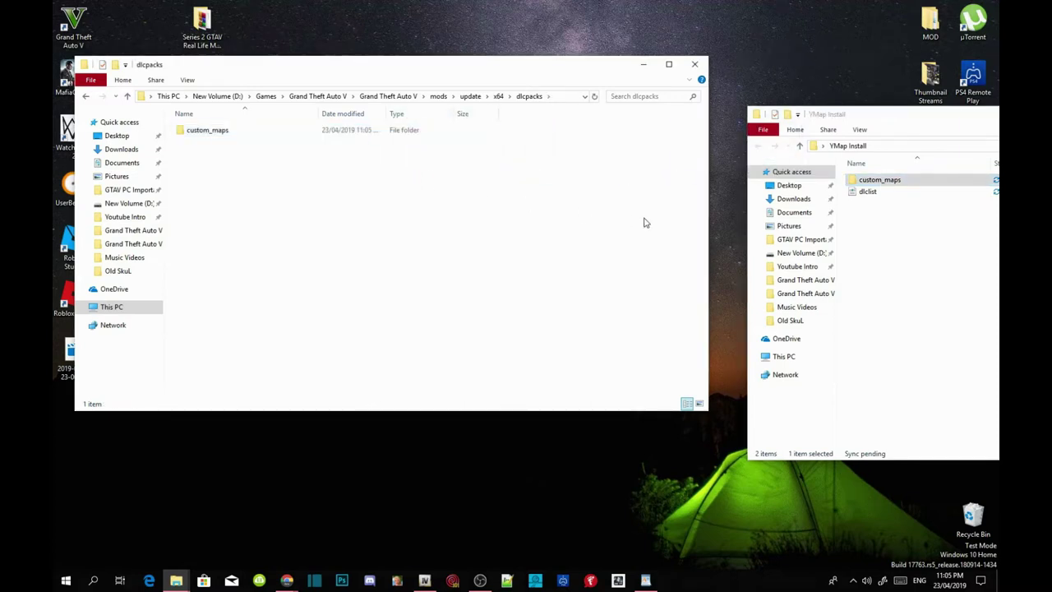
right_click(867, 195)
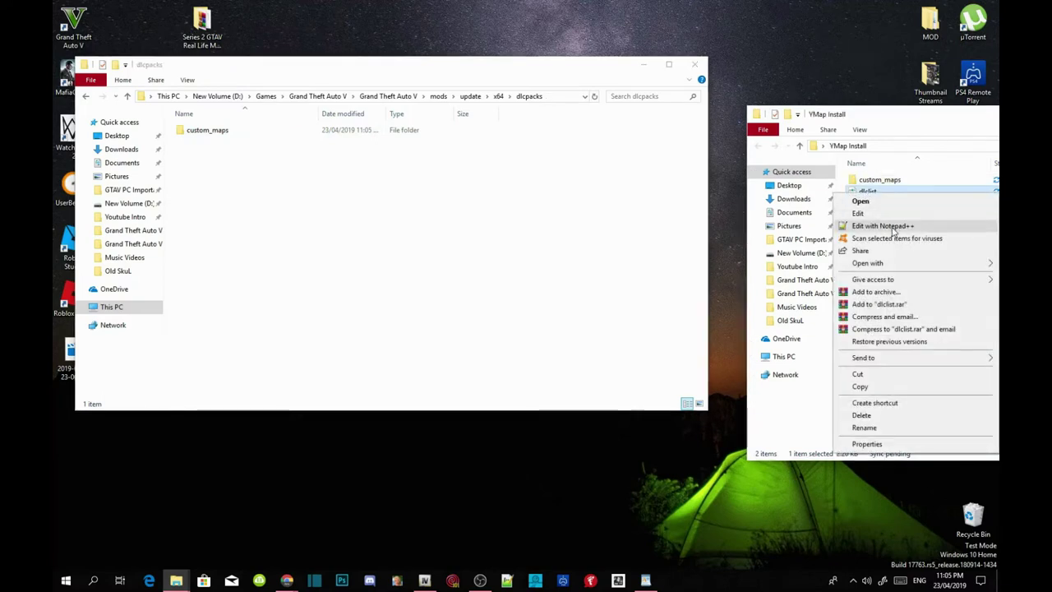
left_click(892, 228)
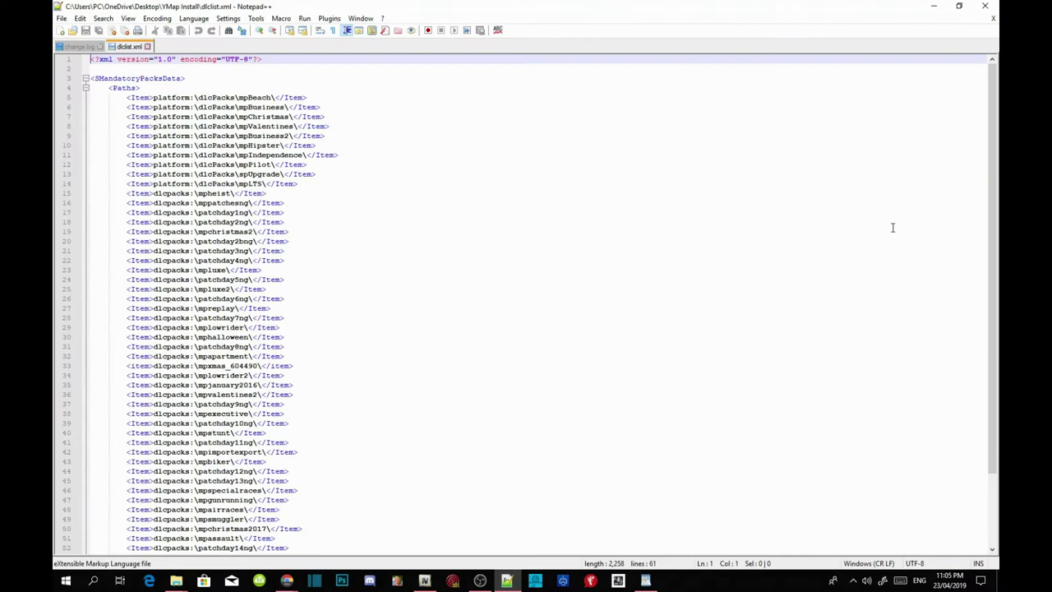